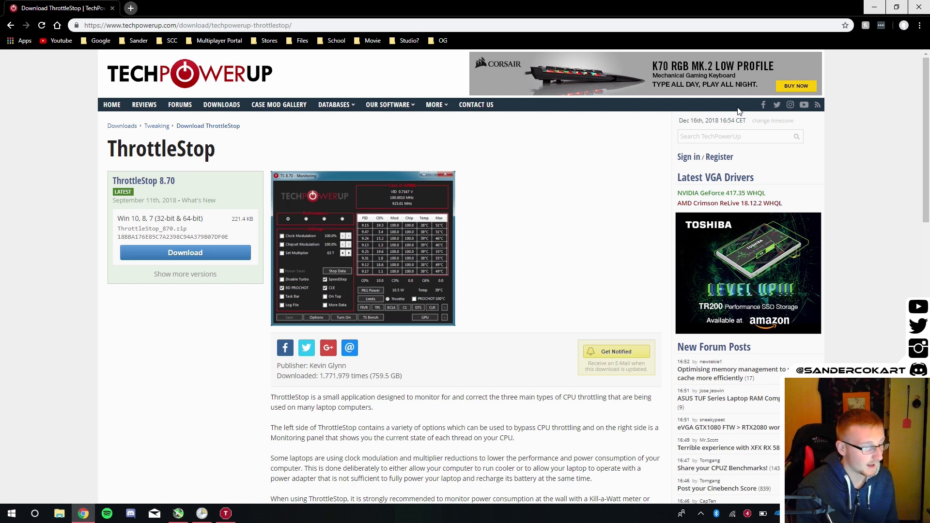
Close the browser and show the Task Scheduler Library in Task Scheduler
{"action": "left_click", "coordinate": [918, 7]}
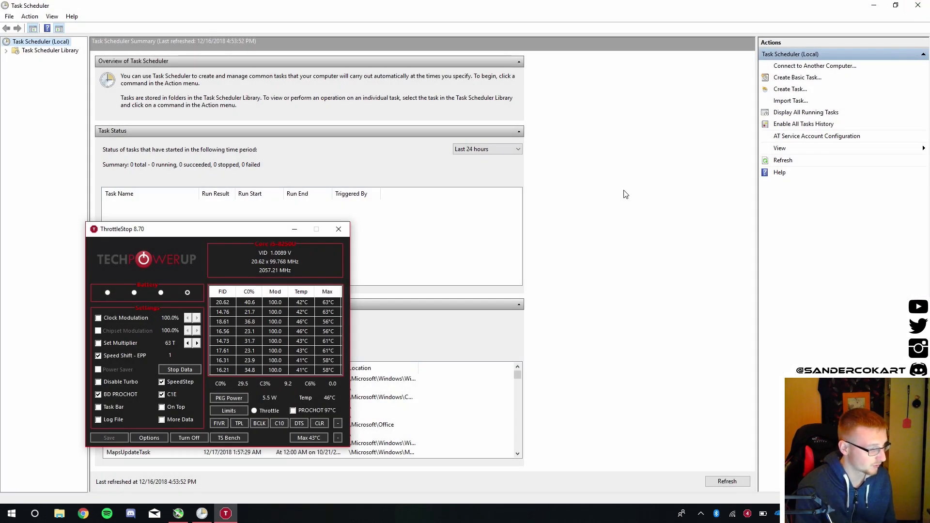
{"action": "left_click", "coordinate": [625, 194]}
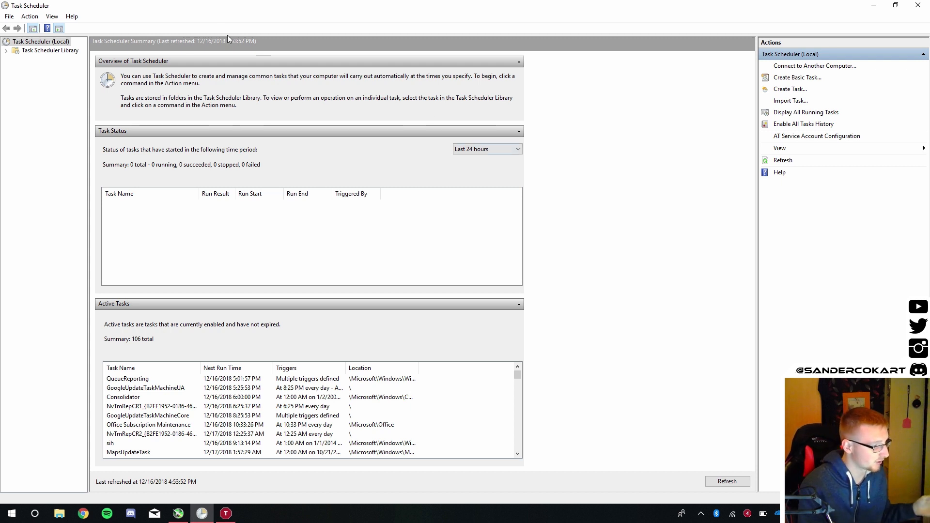
{"action": "left_click", "coordinate": [45, 51]}
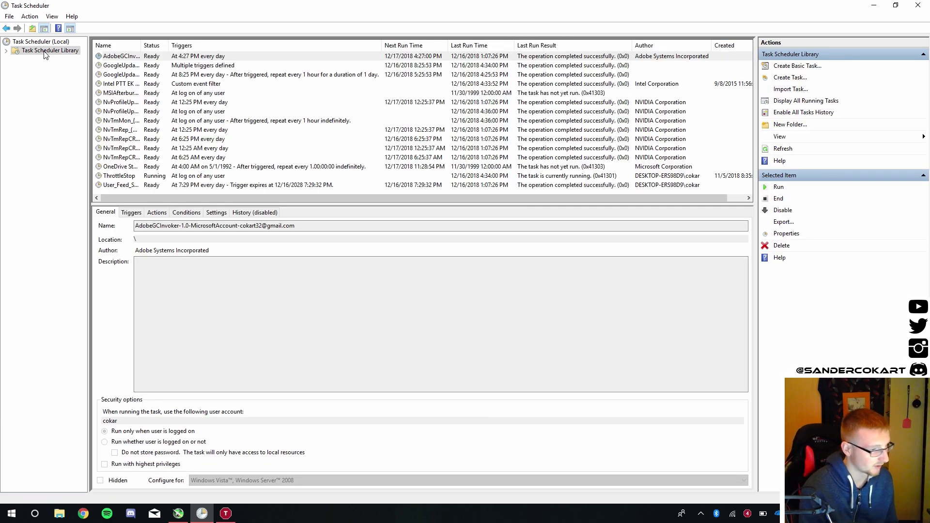
Start a new basic task named throttlestop and proceed to its trigger settings
{"action": "left_click", "coordinate": [795, 67]}
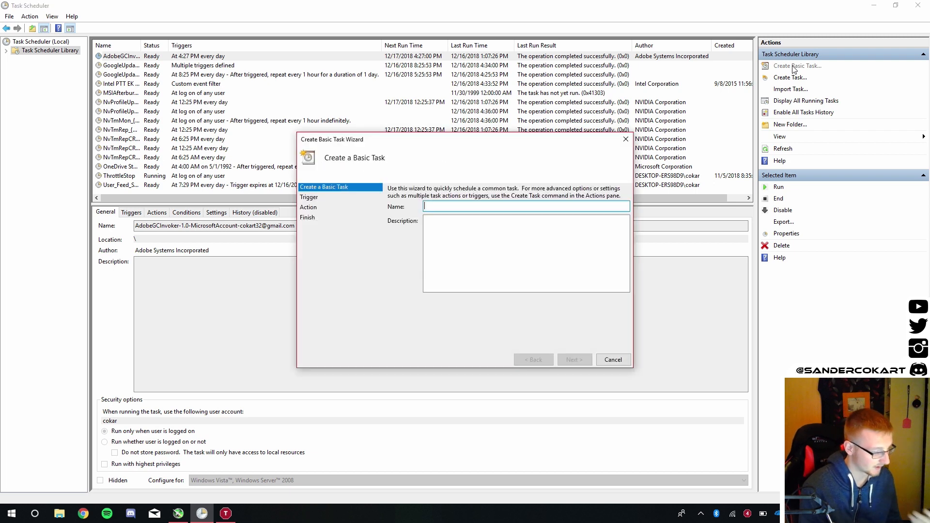
{"action": "type", "text": "thr"}
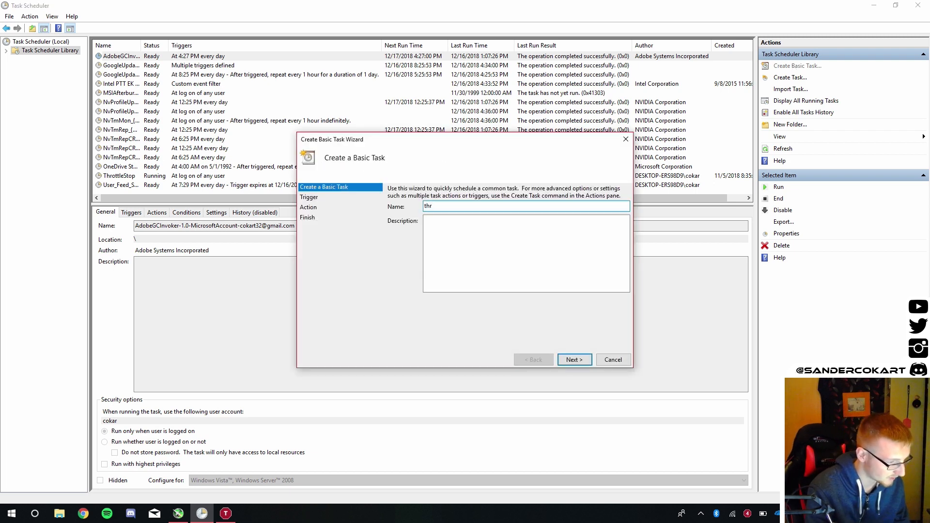
{"action": "type", "text": "ottlestop"}
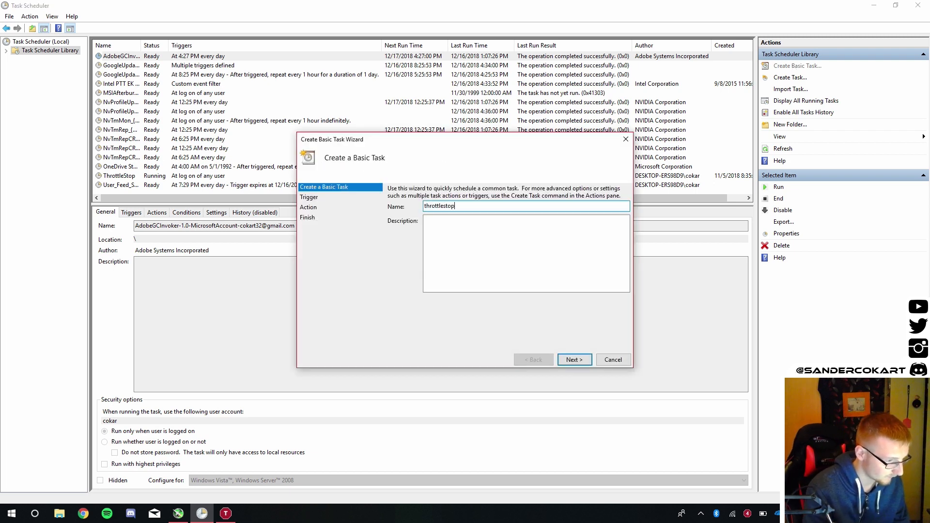
{"action": "key", "text": "Return"}
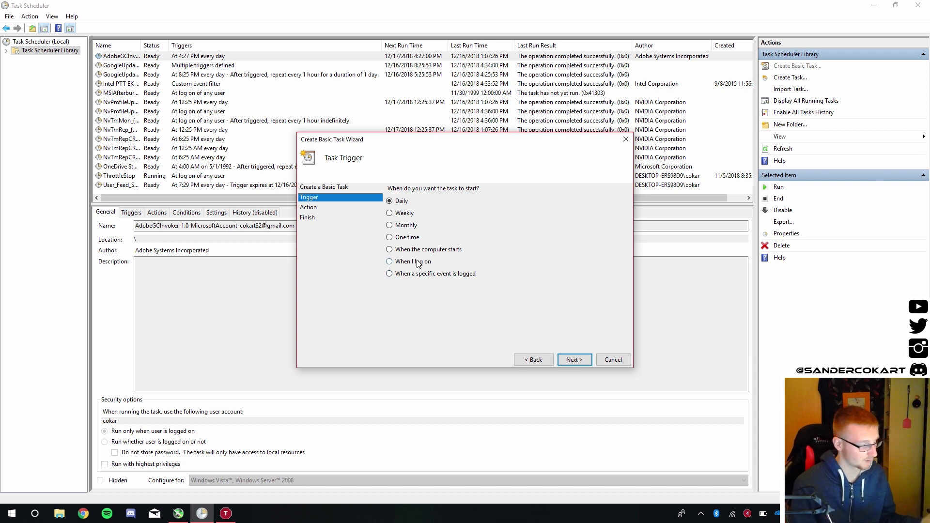
Set the basic task's trigger to When I log on and its action to Start a program
{"action": "left_click", "coordinate": [390, 261]}
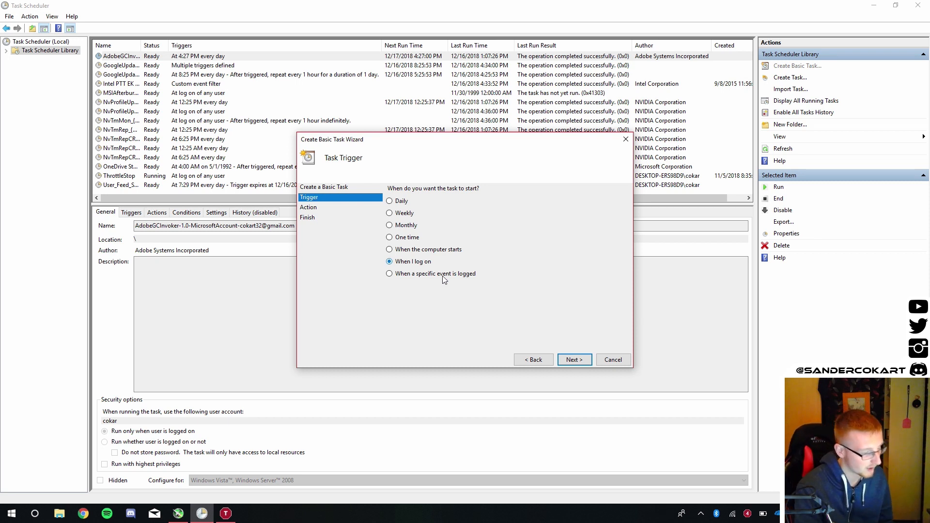
{"action": "left_click", "coordinate": [581, 358]}
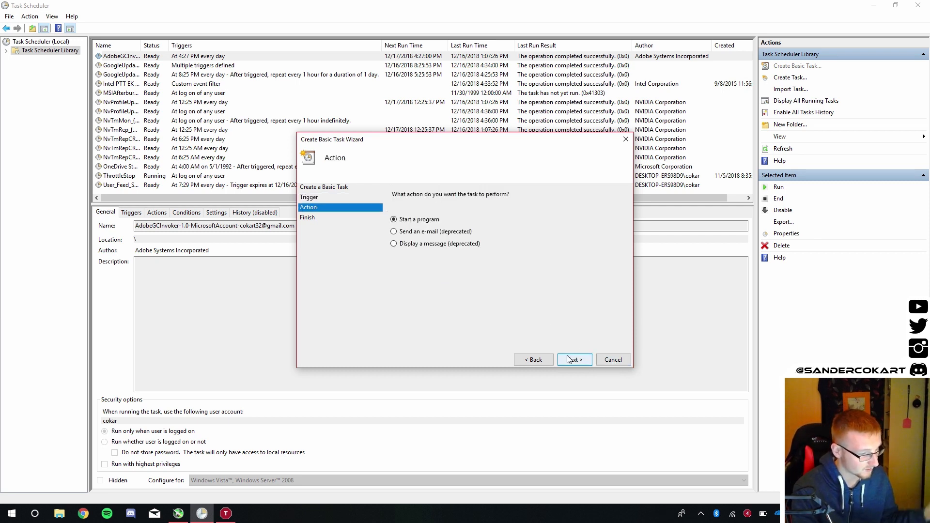
{"action": "left_click", "coordinate": [574, 358]}
Choose ThrottleStop.exe from C:\Program Files\throttlestop as the task's program, review the task summary and cancel the wizard
{"action": "left_click", "coordinate": [596, 213]}
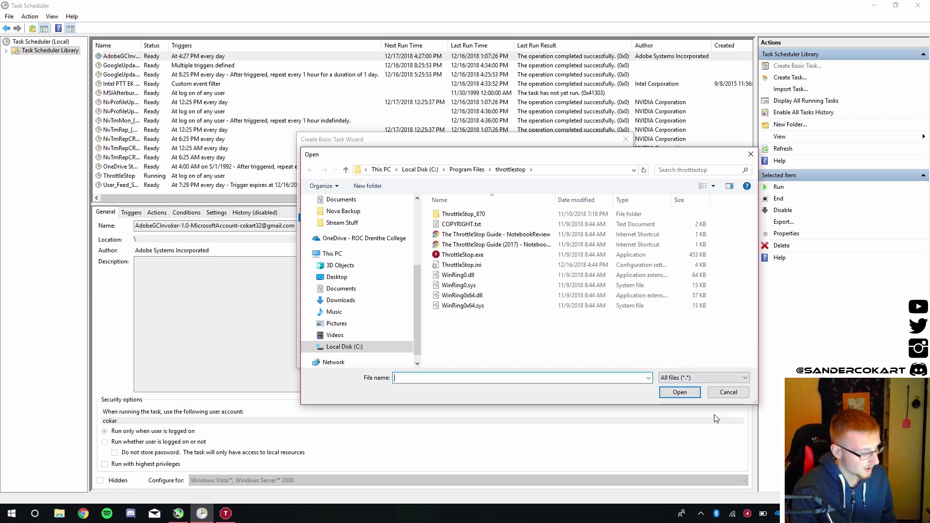
{"action": "left_click", "coordinate": [743, 390]}
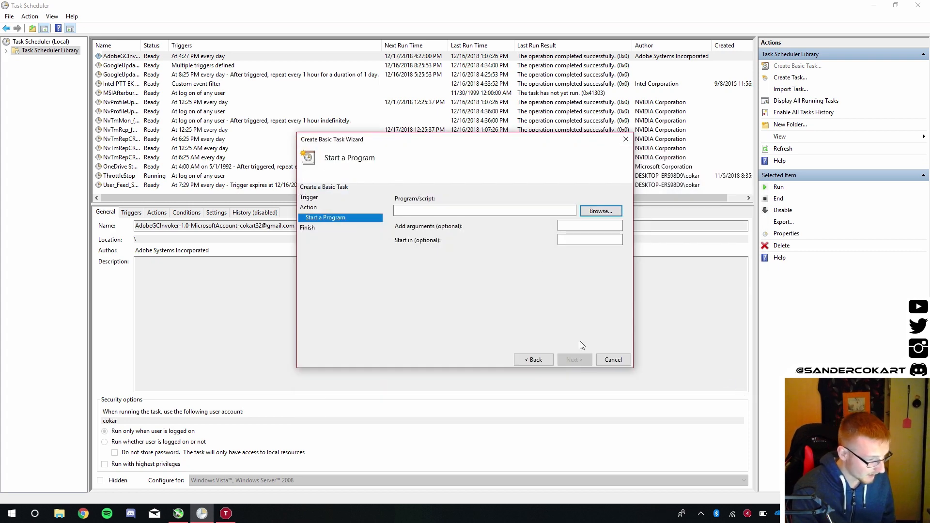
{"action": "left_click", "coordinate": [601, 212]}
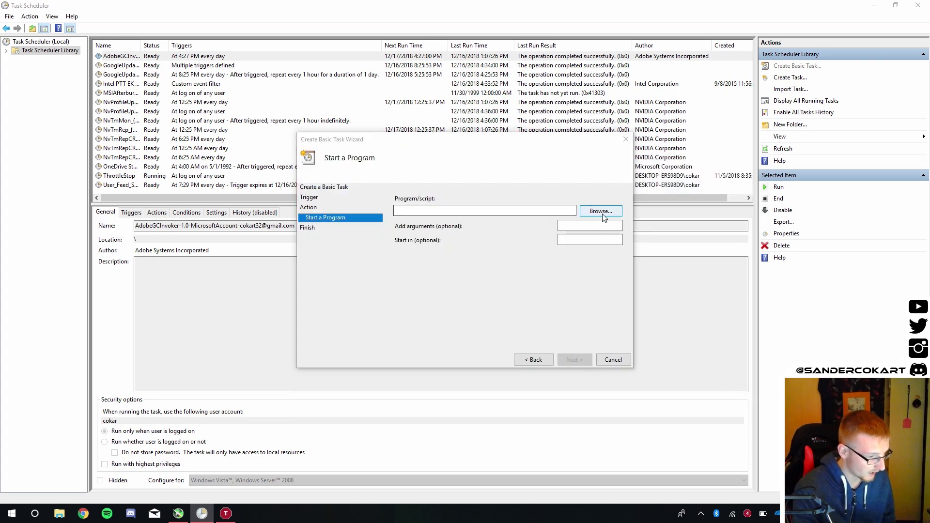
{"action": "left_click", "coordinate": [474, 257]}
{"action": "double_click", "coordinate": [474, 257]}
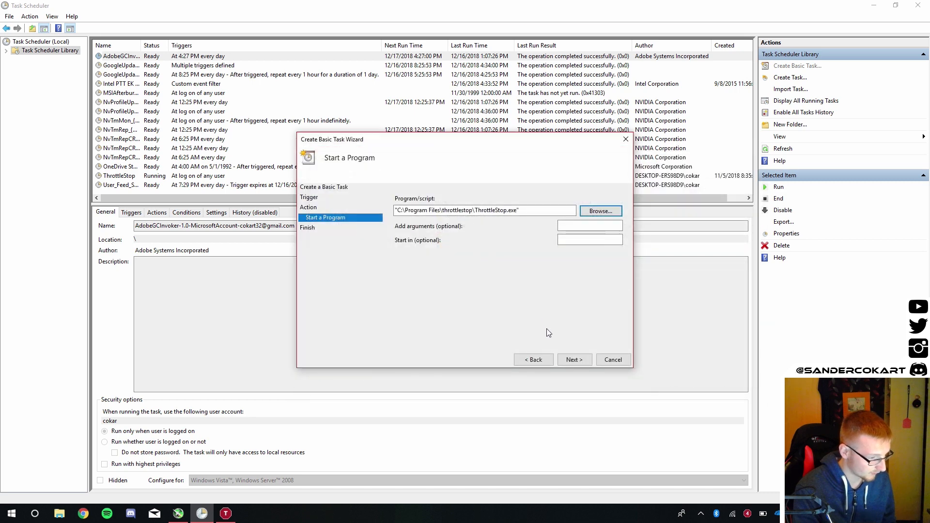
{"action": "left_click", "coordinate": [573, 359]}
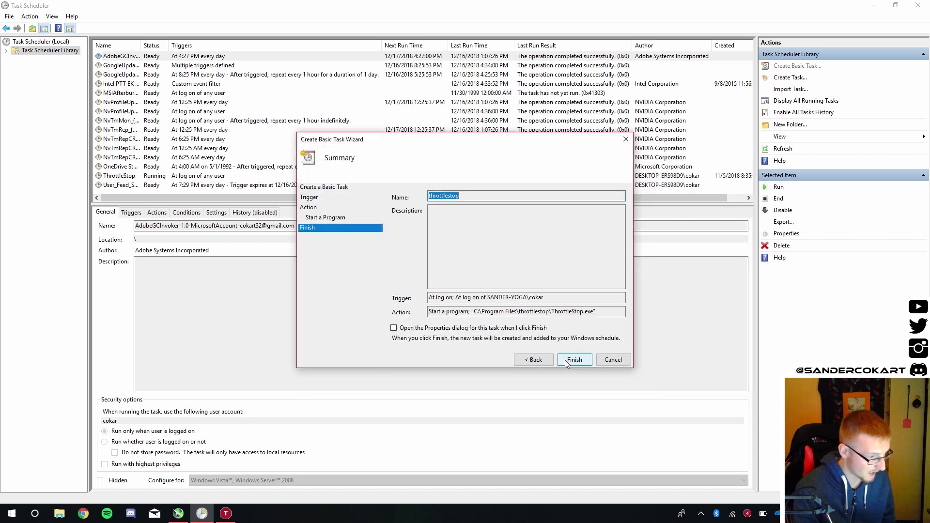
{"action": "left_click", "coordinate": [613, 362]}
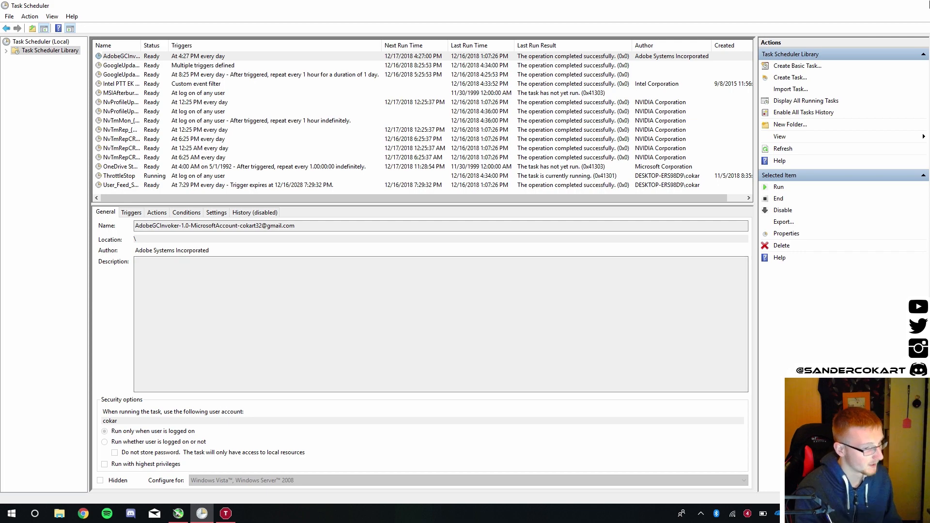
Close Task Scheduler and MSI Afterburner, and move the ThrottleStop window to the middle of the desktop
{"action": "key", "text": "alt+F4"}
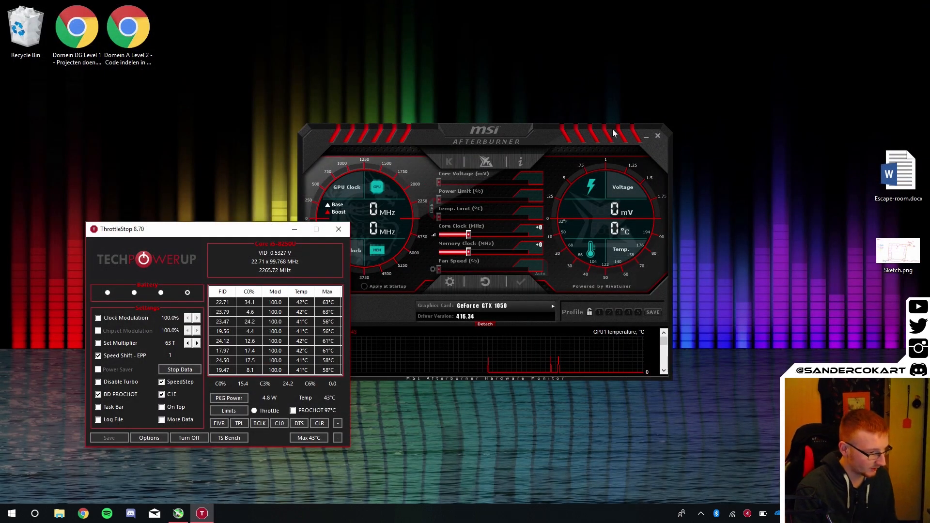
{"action": "left_click", "coordinate": [657, 135]}
{"action": "left_click_drag", "start_coordinate": [224, 234], "coordinate": [476, 166]}
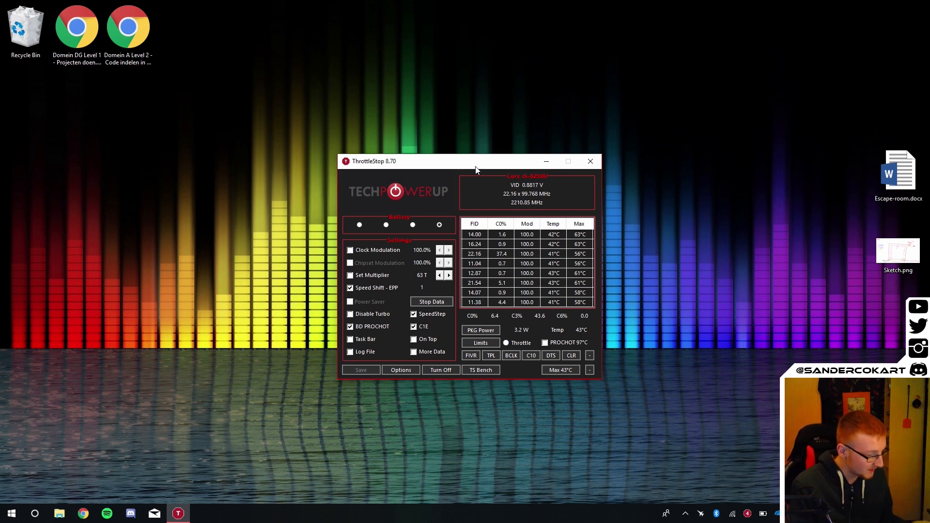
Review ThrottleStop's start and close options, close its window and reopen it from the notification area
{"action": "left_click", "coordinate": [400, 371]}
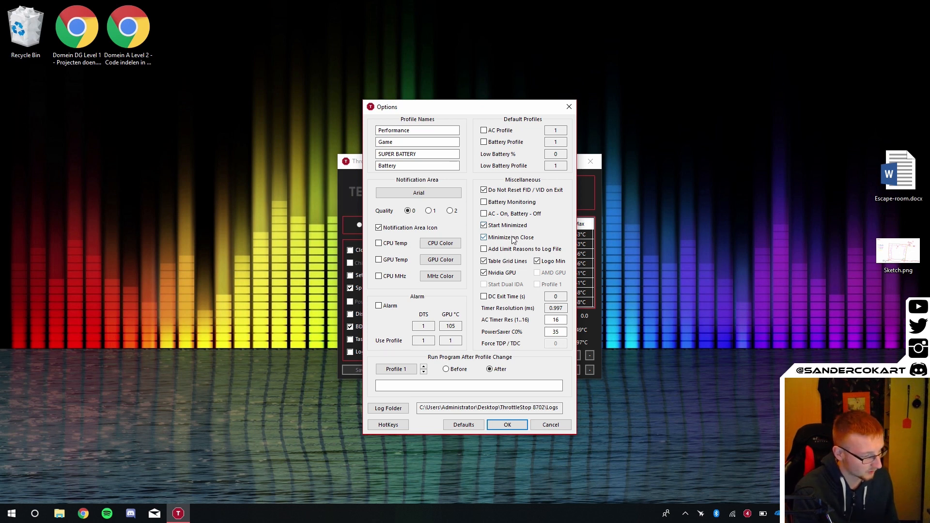
{"action": "left_click", "coordinate": [568, 107]}
{"action": "left_click", "coordinate": [592, 160]}
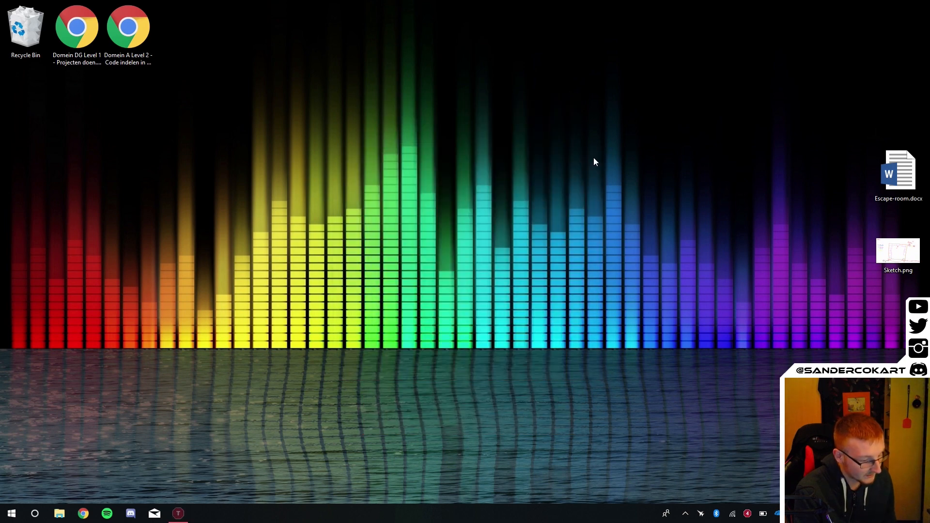
{"action": "left_click", "coordinate": [747, 513]}
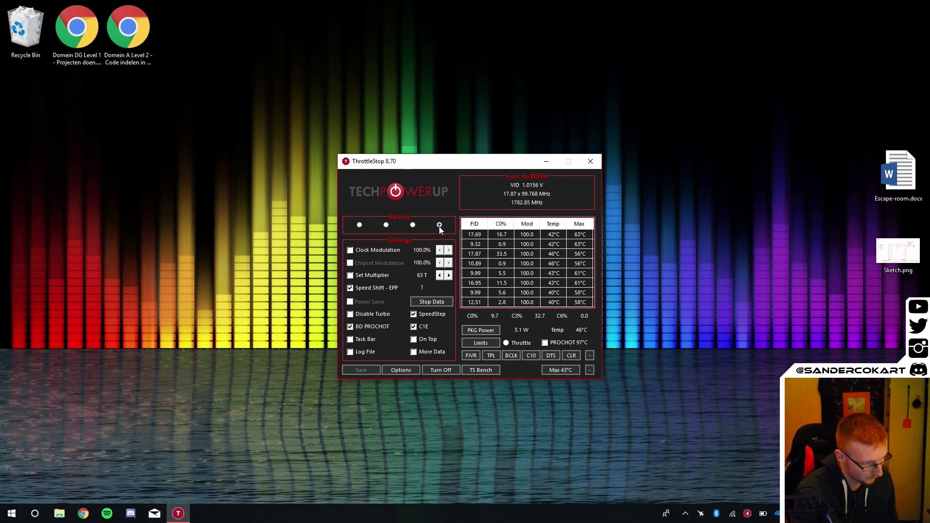
Switch to the SUPER BATTERY profile and back to Battery, and review the profile names and default profiles in the options
{"action": "left_click", "coordinate": [413, 225]}
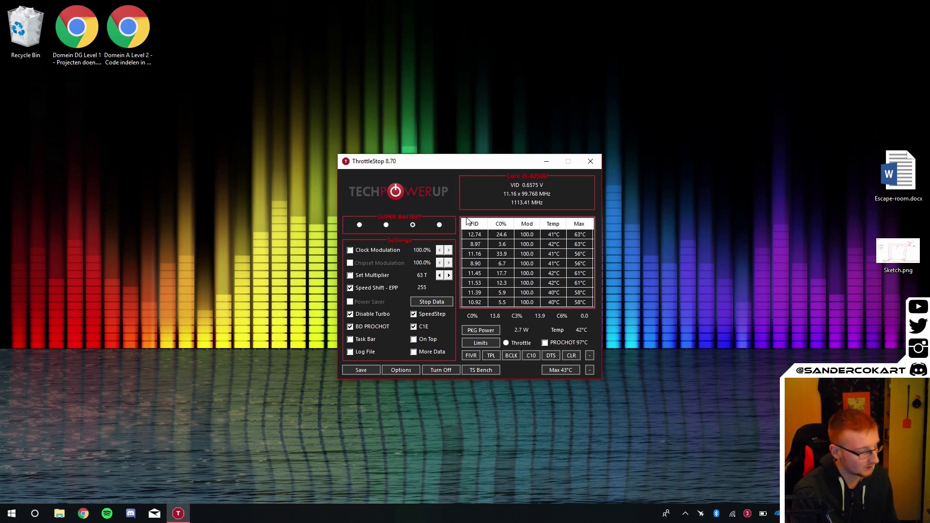
{"action": "left_click", "coordinate": [439, 225]}
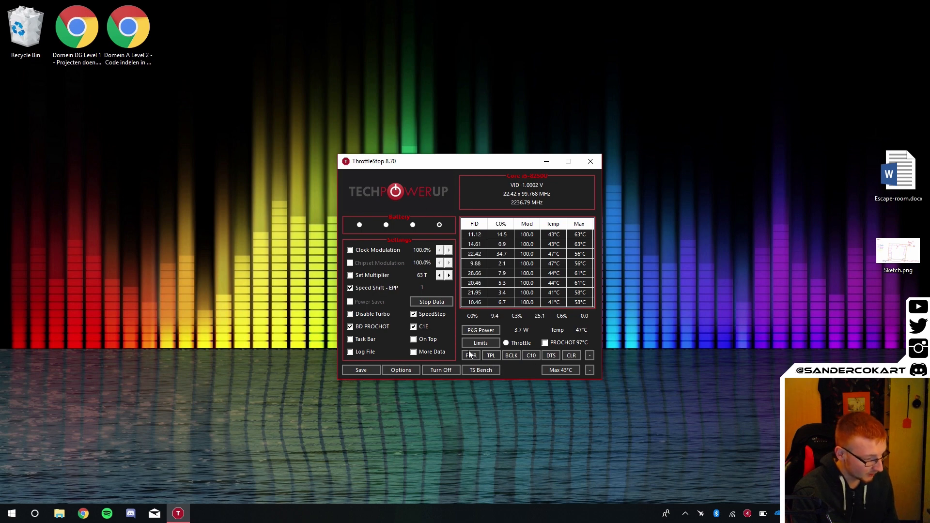
{"action": "left_click", "coordinate": [402, 370]}
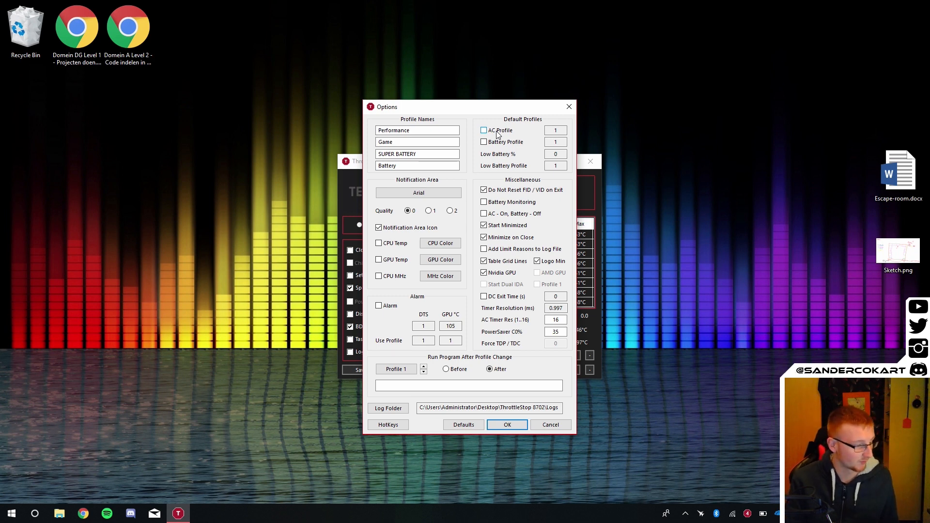
{"action": "left_click", "coordinate": [513, 425]}
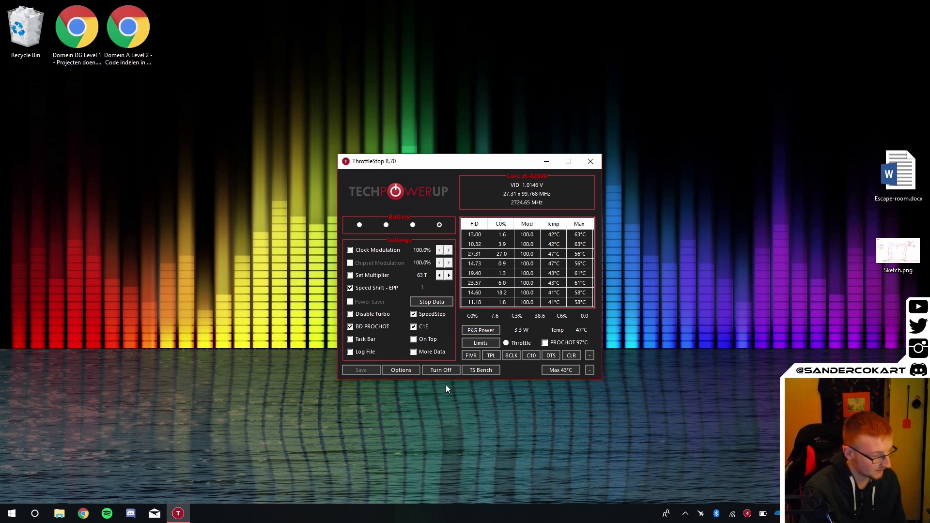
Set the CPU Core offset voltage to -70.3 mV for the Battery profile in the Turbo FIVR control
{"action": "left_click", "coordinate": [475, 354]}
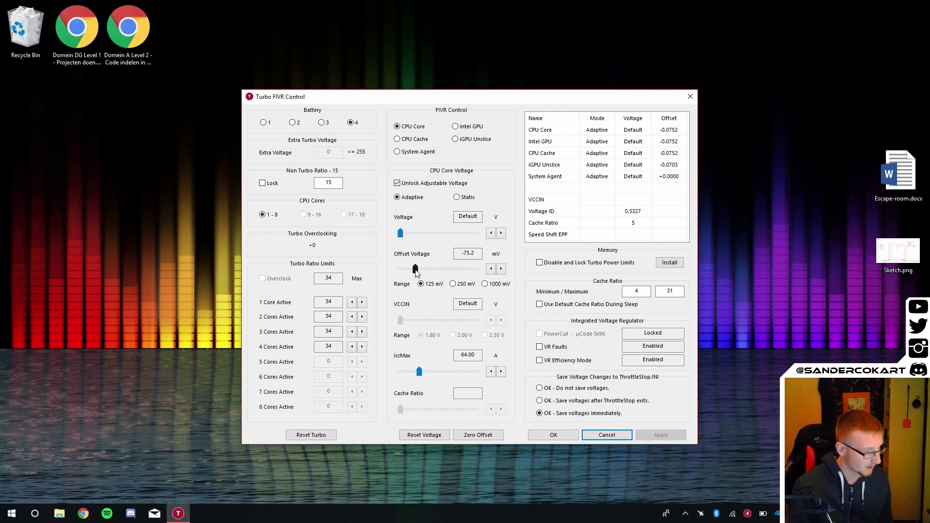
{"action": "left_click", "coordinate": [417, 138]}
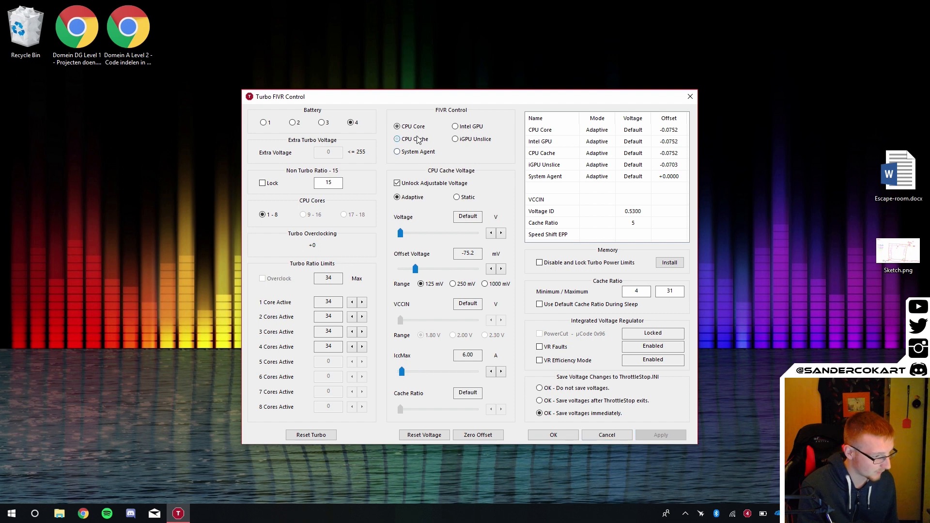
{"action": "left_click", "coordinate": [418, 128]}
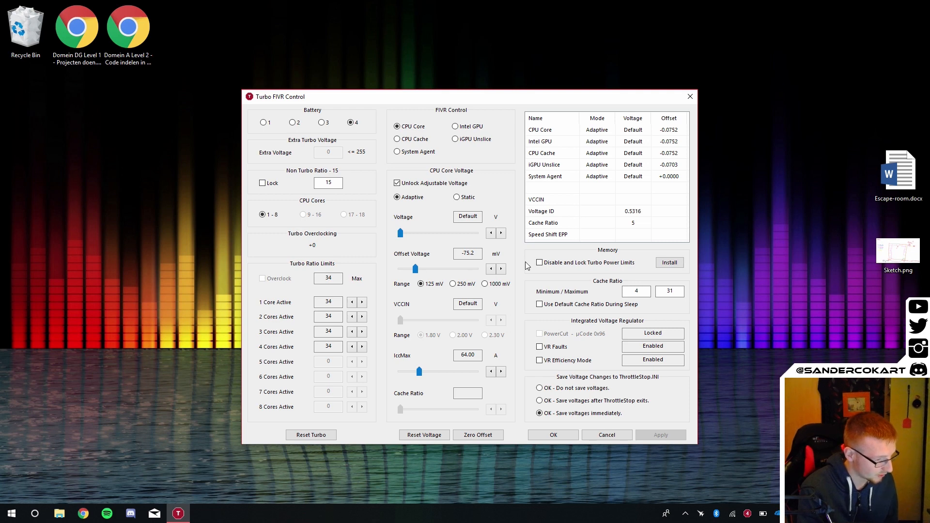
{"action": "left_click", "coordinate": [504, 269]}
{"action": "left_click", "coordinate": [504, 269]}
{"action": "left_click", "coordinate": [503, 269]}
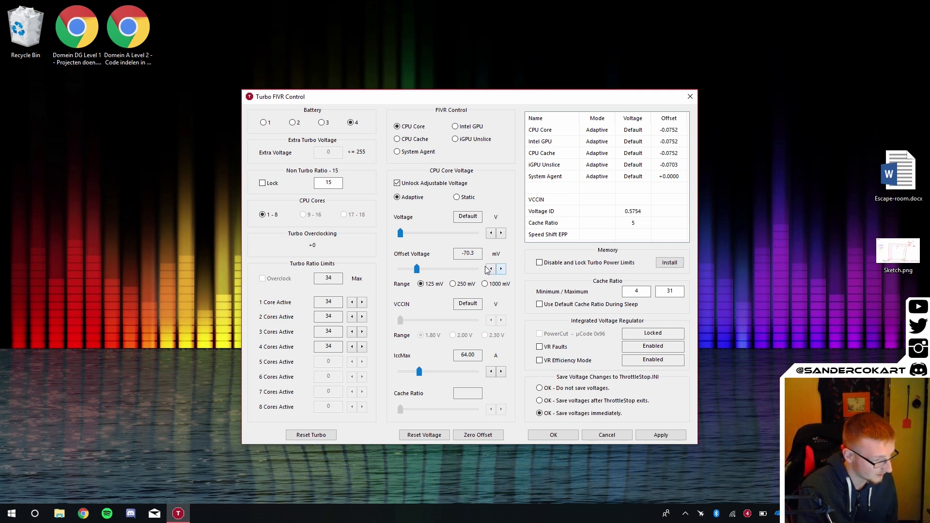
{"action": "double_click", "coordinate": [473, 255]}
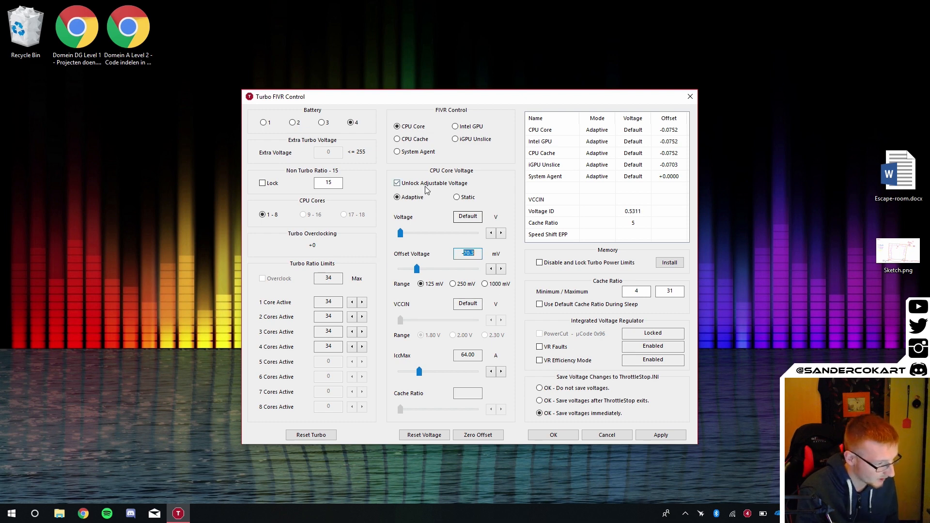
Set the CPU Cache offset voltage to -70.3 mV to match the CPU Core
{"action": "left_click", "coordinate": [407, 139]}
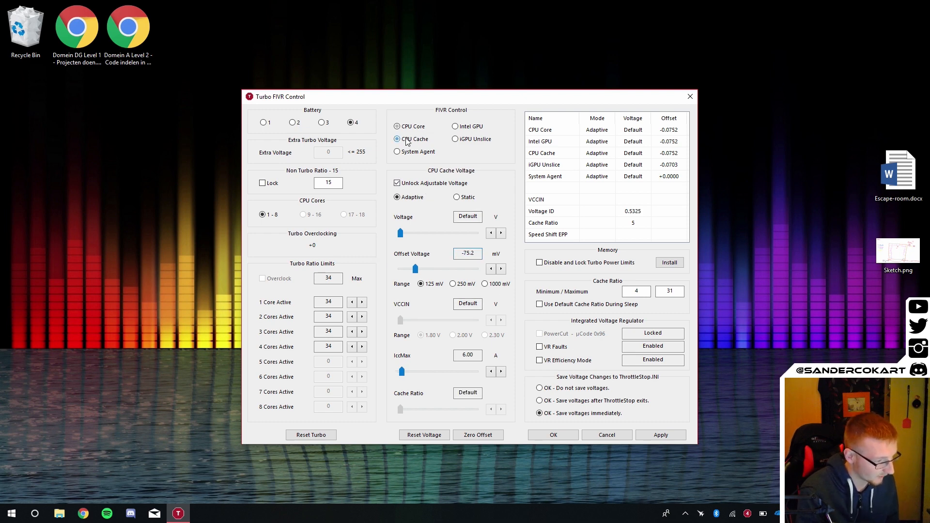
{"action": "left_click", "coordinate": [502, 269]}
{"action": "left_click", "coordinate": [501, 269]}
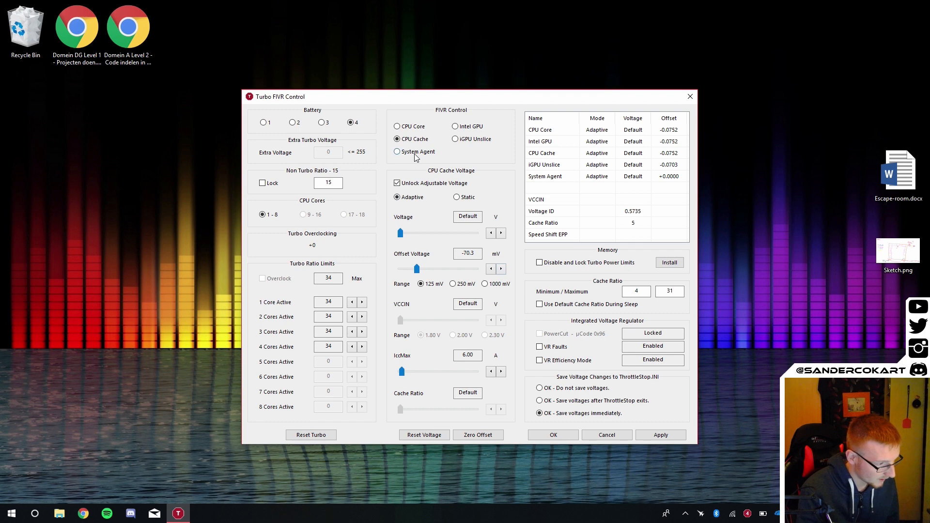
Set the Intel GPU offset voltage to -70.3 mV, check the iGPU Unslice offset and apply the voltage changes
{"action": "left_click", "coordinate": [469, 128]}
{"action": "left_click", "coordinate": [501, 269]}
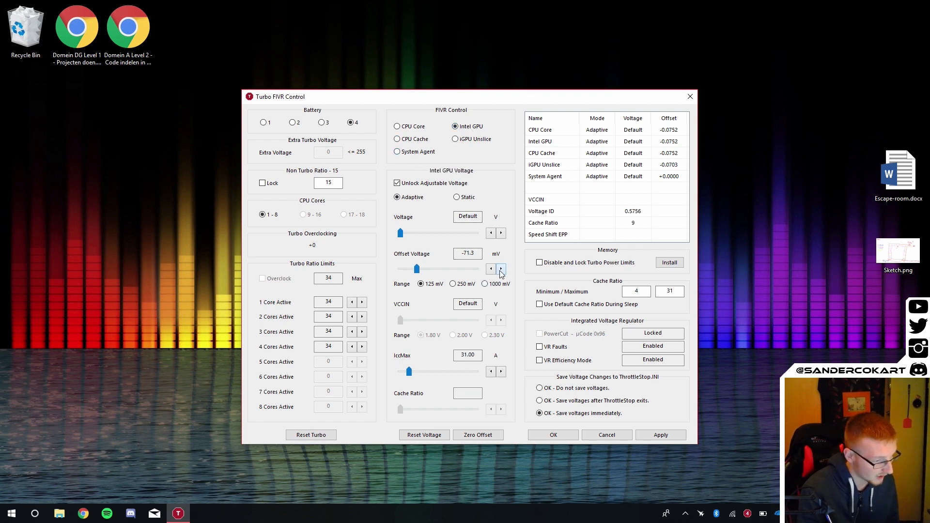
{"action": "left_click", "coordinate": [501, 269]}
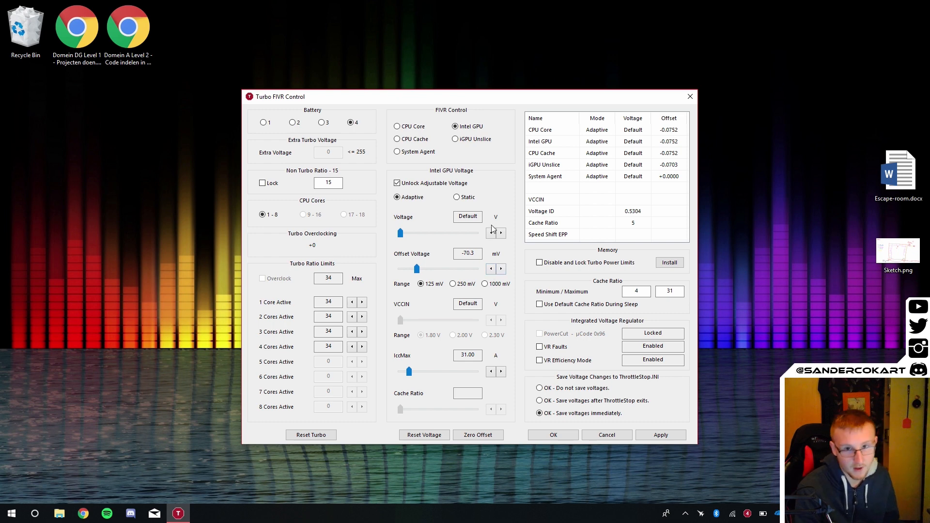
{"action": "left_click", "coordinate": [469, 141]}
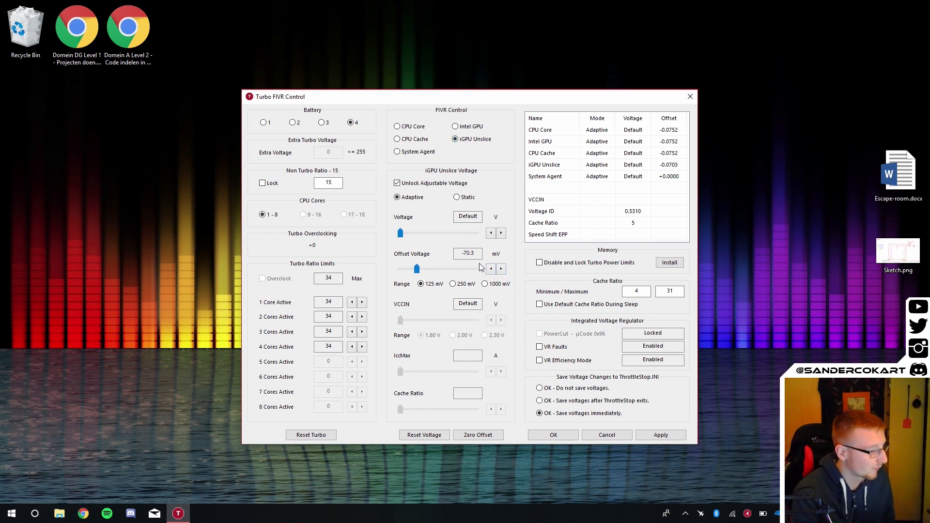
{"action": "left_click", "coordinate": [661, 435]}
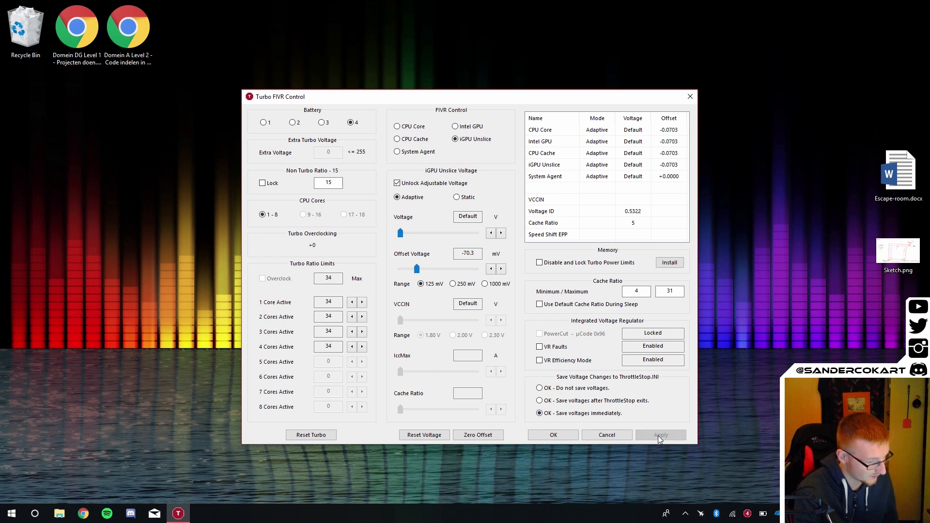
Check the CPU Cache and CPU Core offset voltages and accept the Turbo FIVR settings
{"action": "left_click", "coordinate": [412, 140]}
{"action": "left_click", "coordinate": [412, 127]}
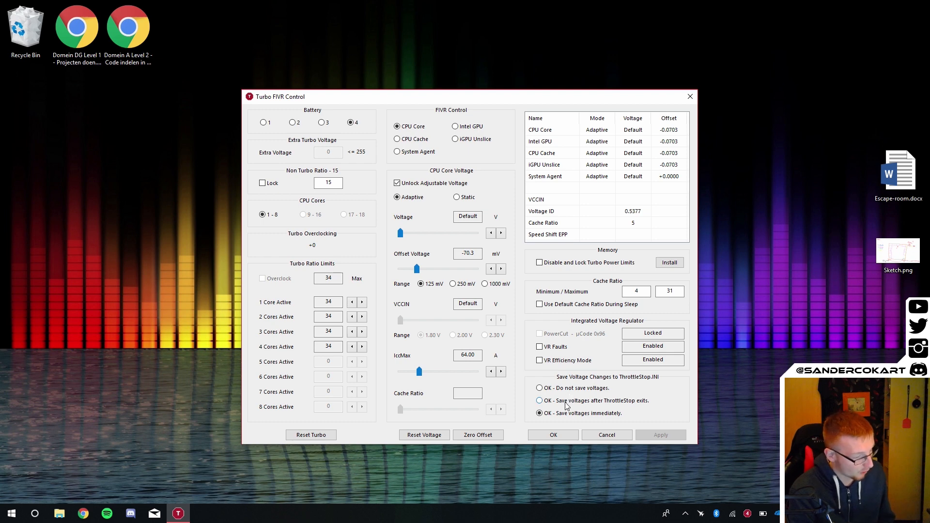
{"action": "left_click", "coordinate": [570, 437]}
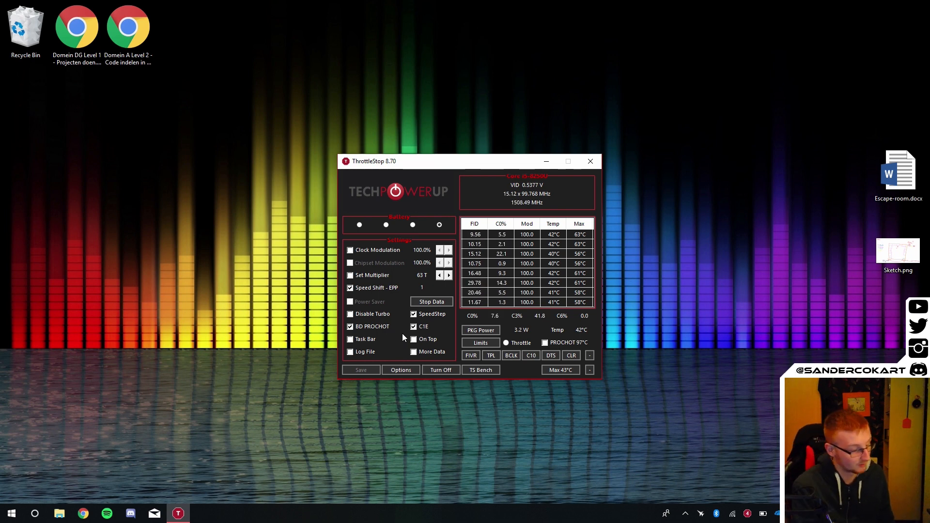
Switch to the SUPER BATTERY profile, load the CPU with multiple File Explorer windows, and switch back to Battery
{"action": "left_click", "coordinate": [412, 224]}
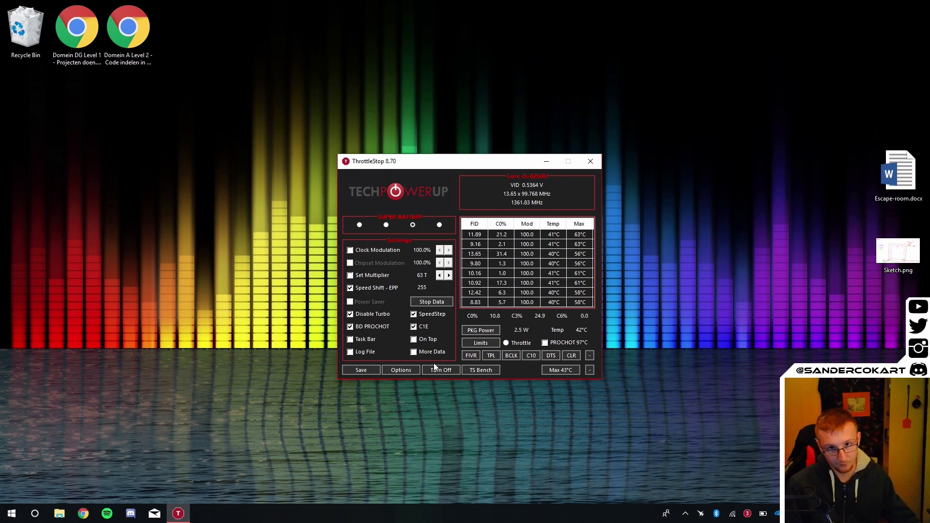
{"action": "key", "text": "super+e"}
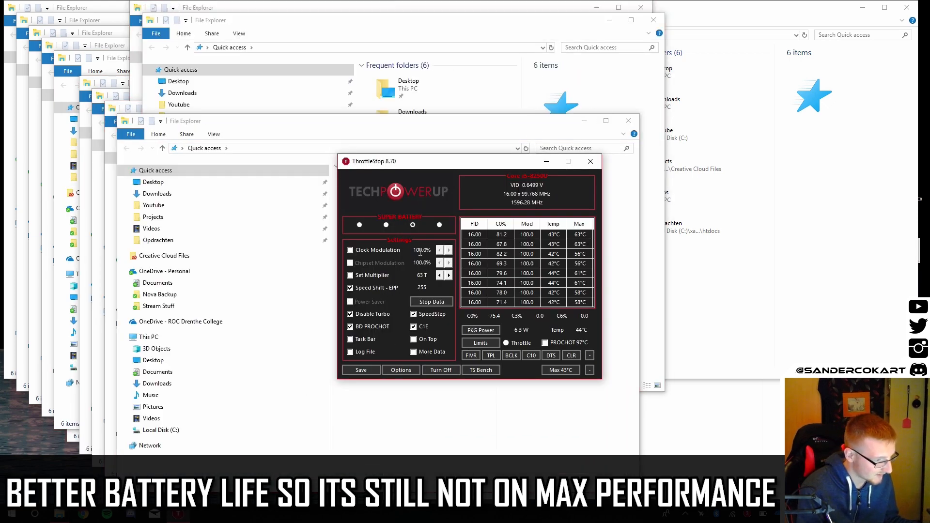
{"action": "left_click", "coordinate": [439, 225]}
{"action": "left_click", "coordinate": [638, 236]}
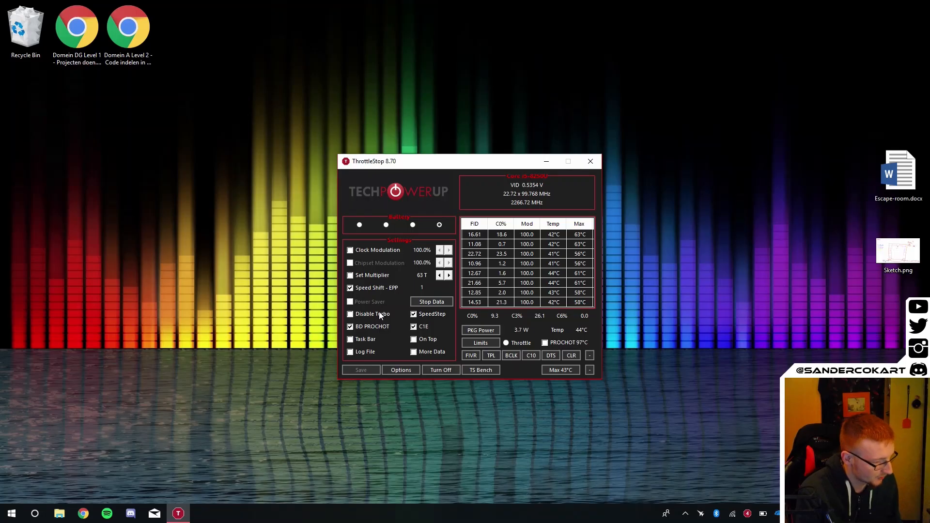
Activate the SUPER BATTERY profile, close the ThrottleStop window, and test opening and closing a File Explorer window
{"action": "left_click", "coordinate": [412, 225]}
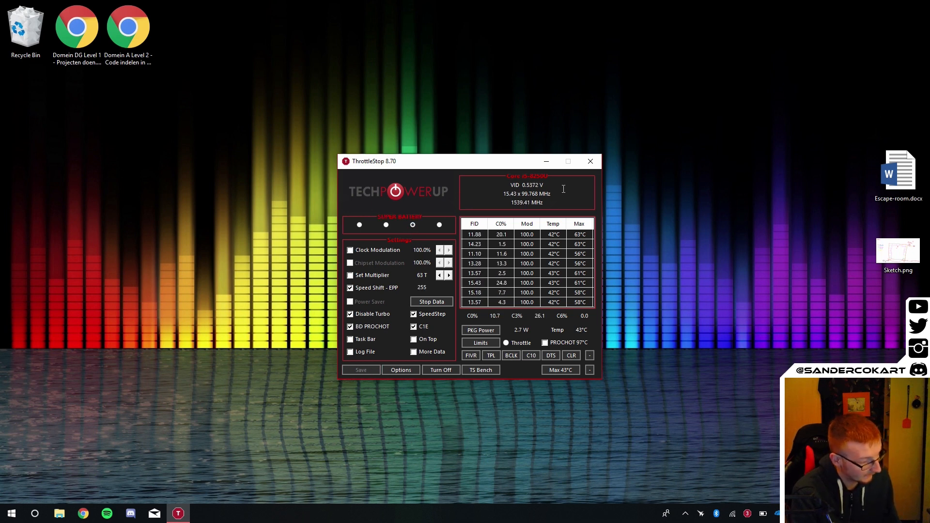
{"action": "left_click", "coordinate": [594, 153]}
{"action": "left_click", "coordinate": [592, 161]}
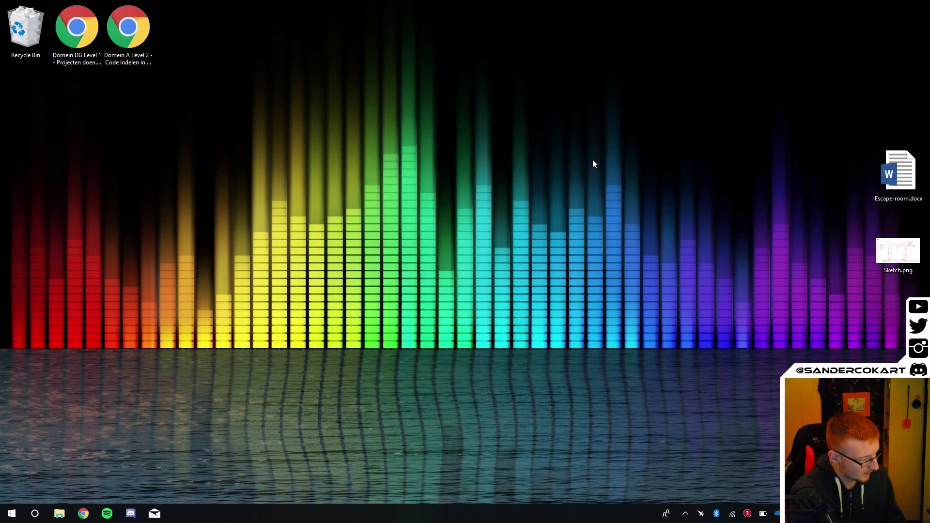
{"action": "key", "text": "super+e"}
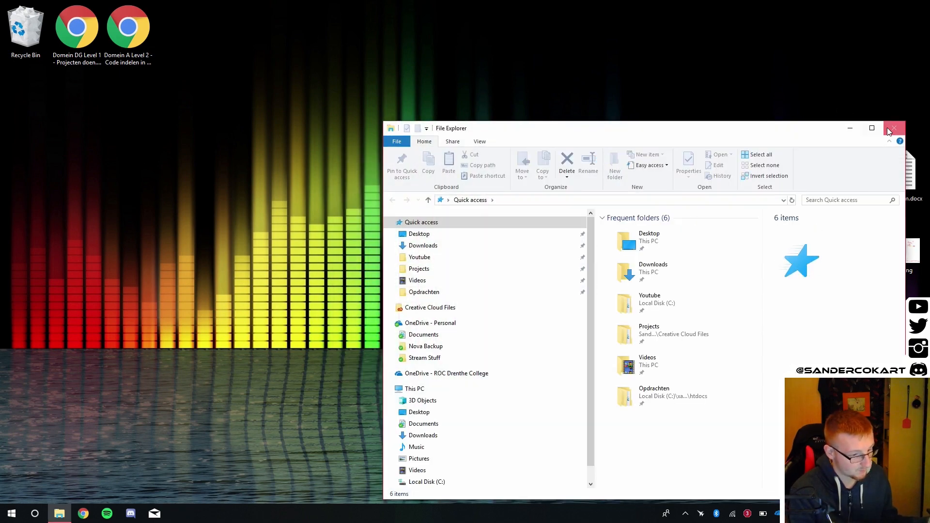
{"action": "left_click", "coordinate": [891, 128]}
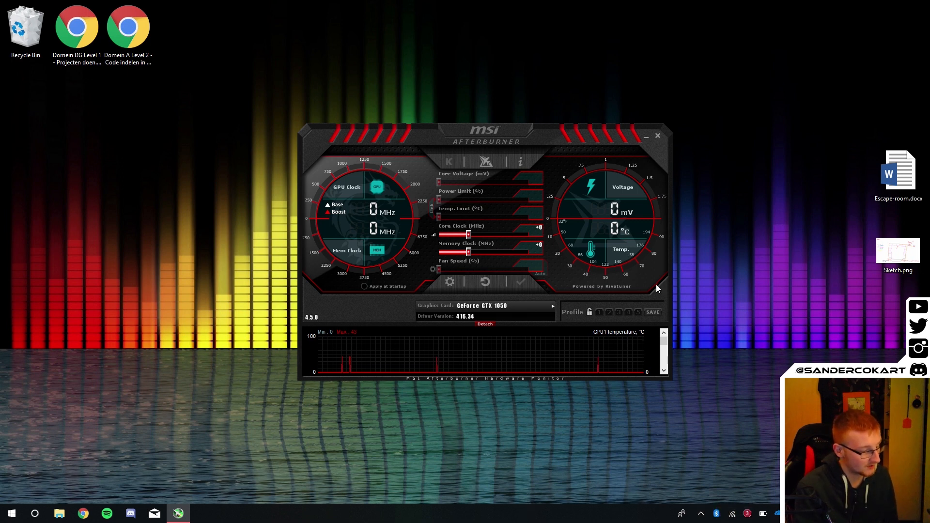
Reposition the MSI Afterburner window to look over its GPU sliders, and close it
{"action": "left_click_drag", "start_coordinate": [438, 179], "coordinate": [395, 149]}
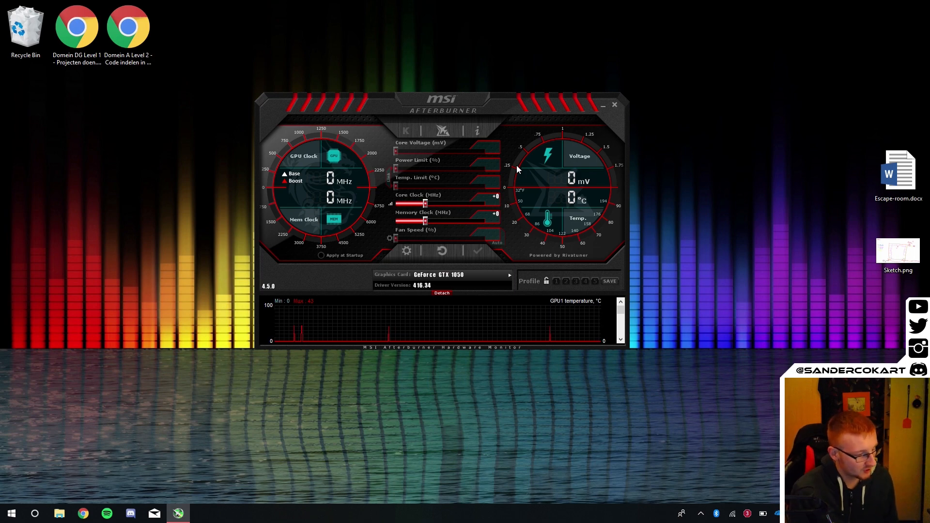
{"action": "left_click", "coordinate": [614, 105]}
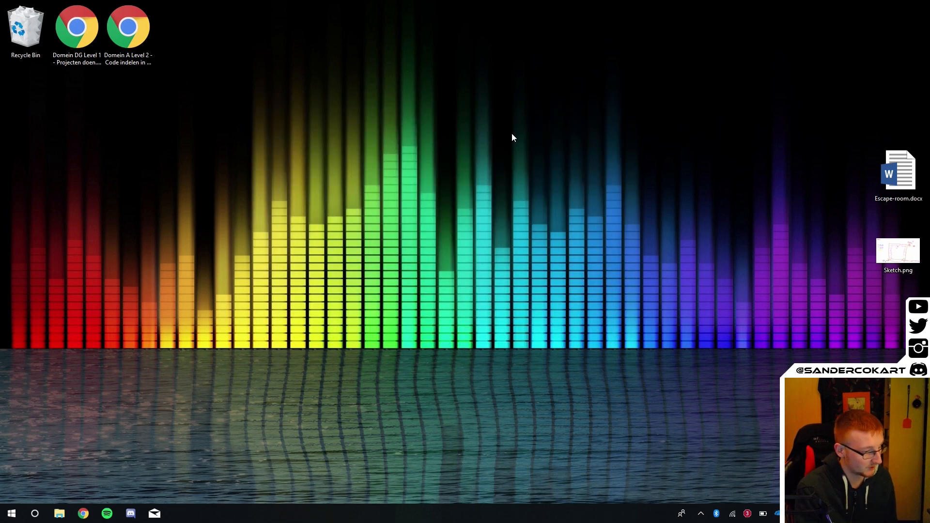
Switch to NVIDIA Control Panel and examine the power management mode in the global 3D settings
{"action": "right_click", "coordinate": [428, 214]}
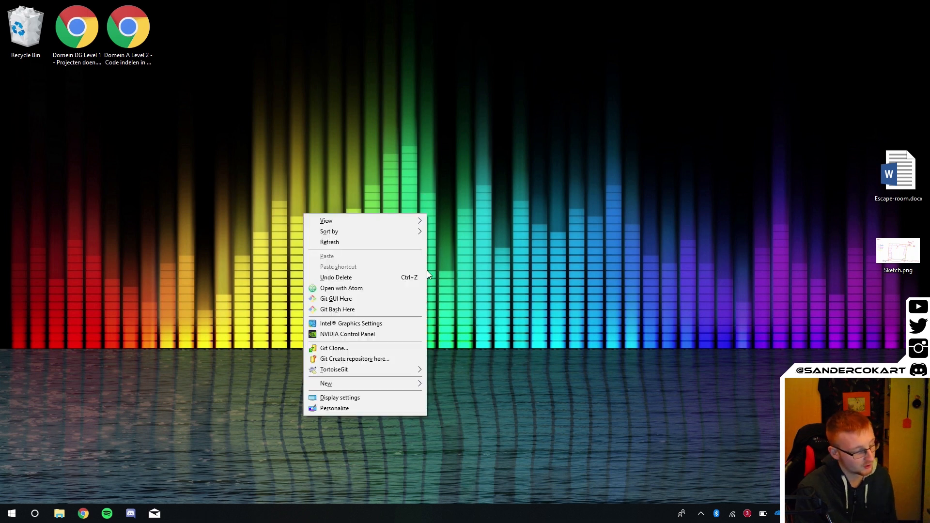
{"action": "left_click", "coordinate": [368, 335]}
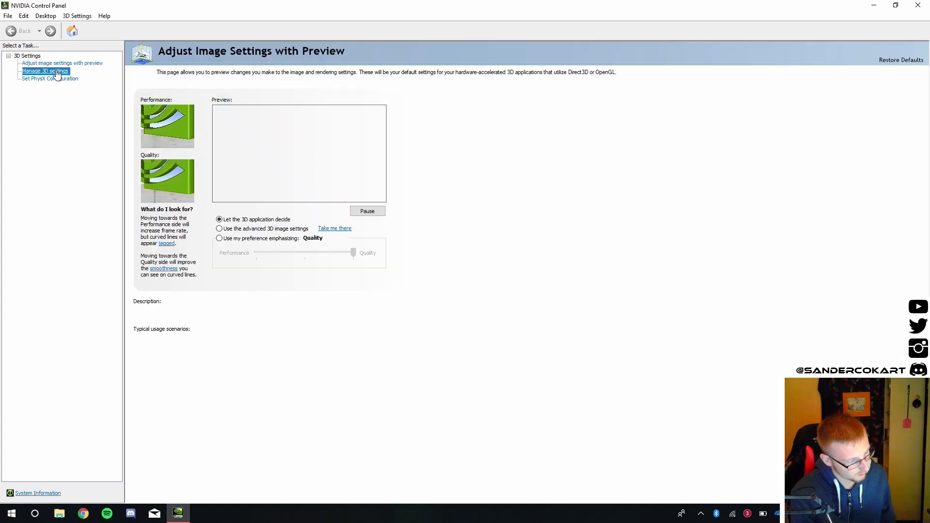
{"action": "left_click", "coordinate": [57, 73]}
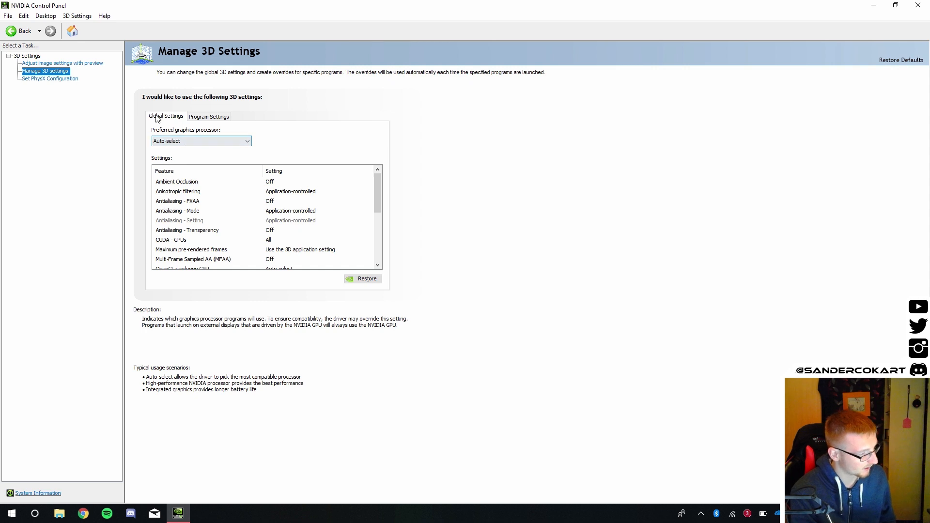
{"action": "left_click_drag", "start_coordinate": [376, 199], "coordinate": [378, 236]}
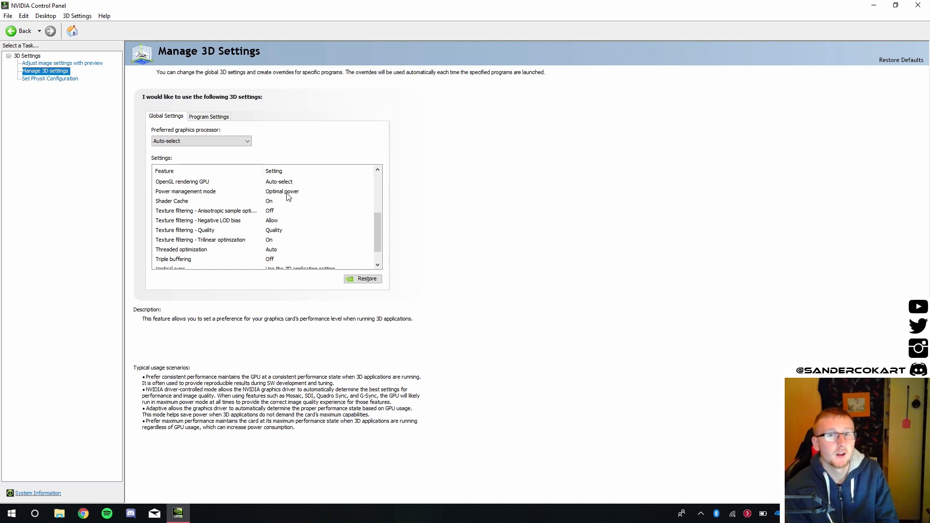
Set the power management mode for Adobe Media Encoder CC to Prefer maximum performance in the program-specific 3D settings
{"action": "left_click", "coordinate": [201, 118]}
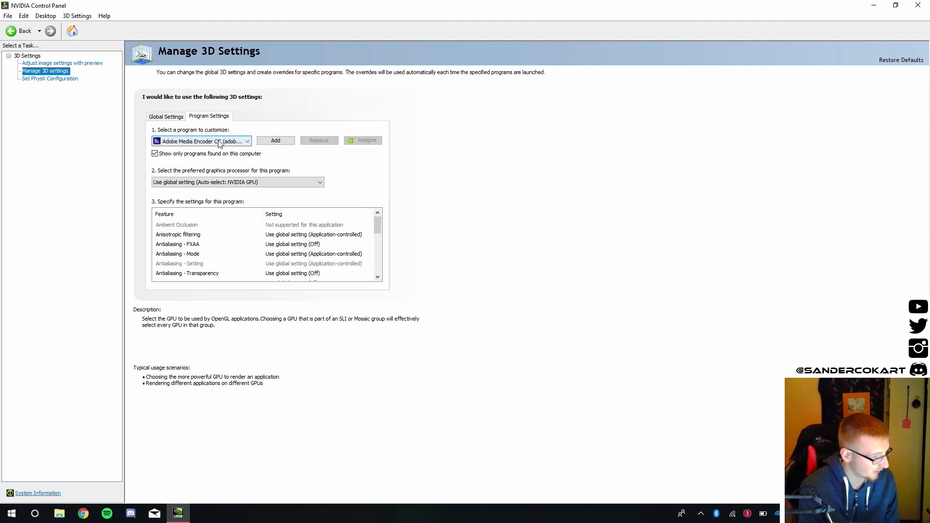
{"action": "left_click", "coordinate": [219, 141]}
{"action": "left_click", "coordinate": [219, 141]}
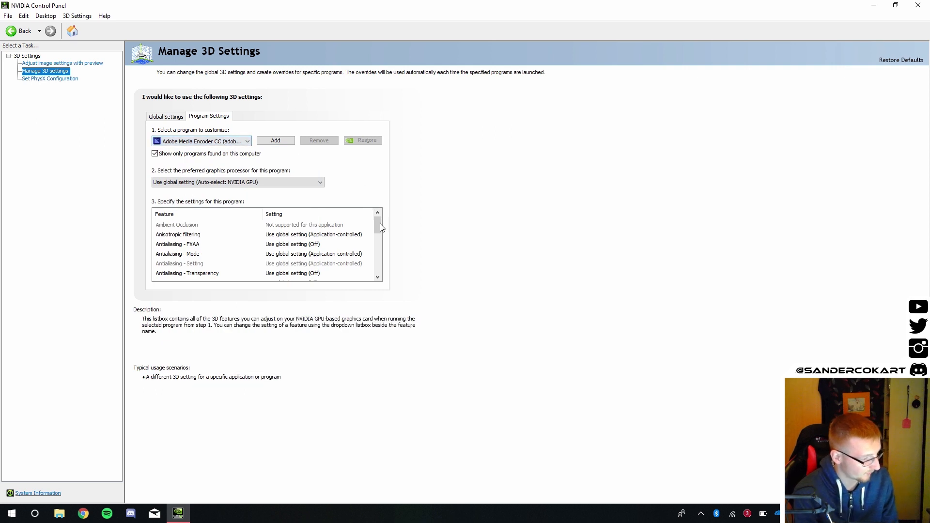
{"action": "scroll", "coordinate": [378, 277], "scroll_direction": "down", "scroll_amount": 10}
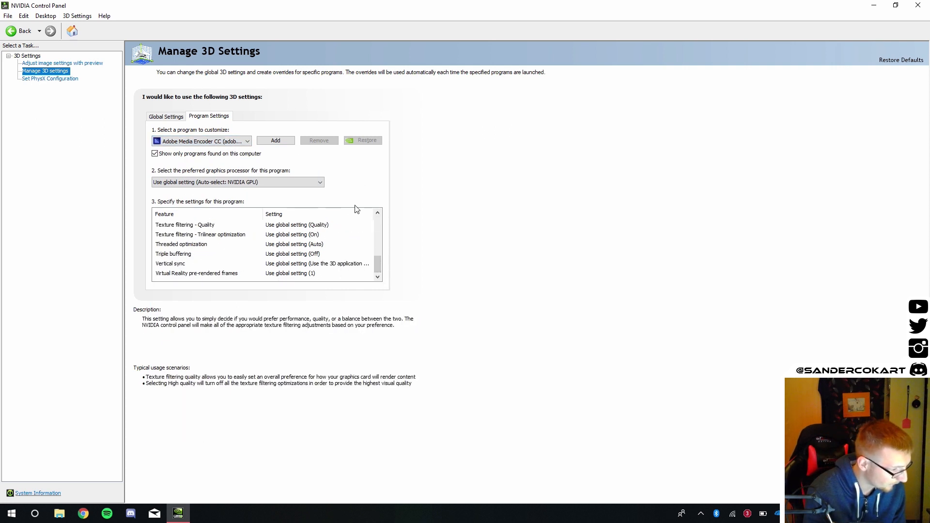
{"action": "left_click", "coordinate": [377, 214]}
{"action": "left_click", "coordinate": [378, 214]}
{"action": "left_click", "coordinate": [378, 213]}
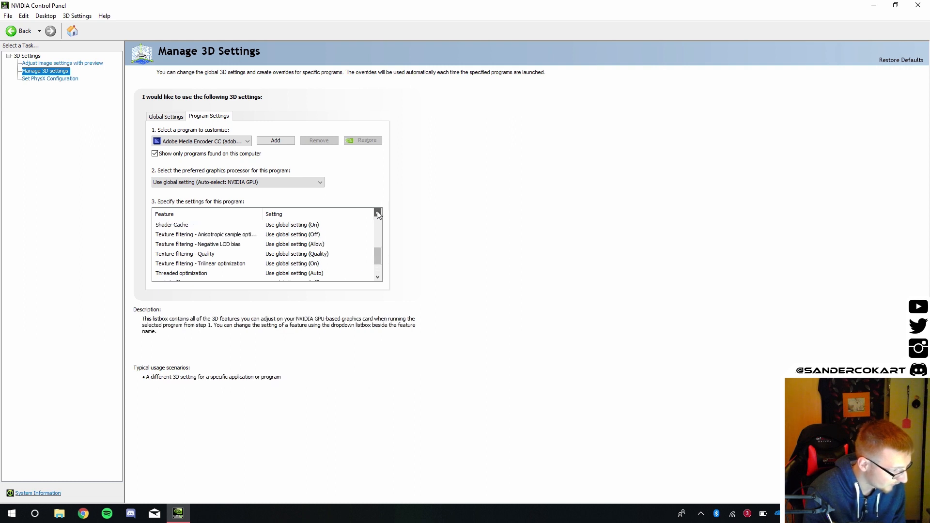
{"action": "left_click", "coordinate": [378, 214]}
{"action": "left_click", "coordinate": [314, 225]}
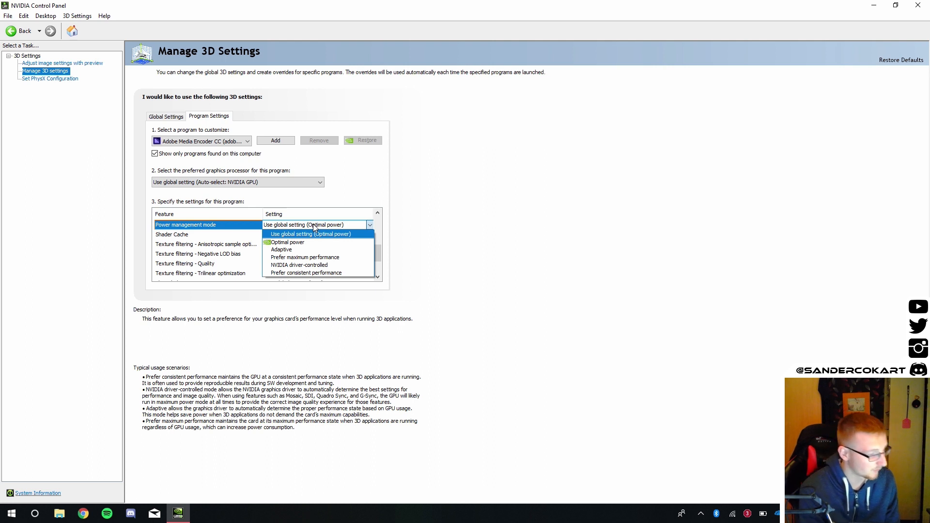
{"action": "left_click", "coordinate": [314, 258]}
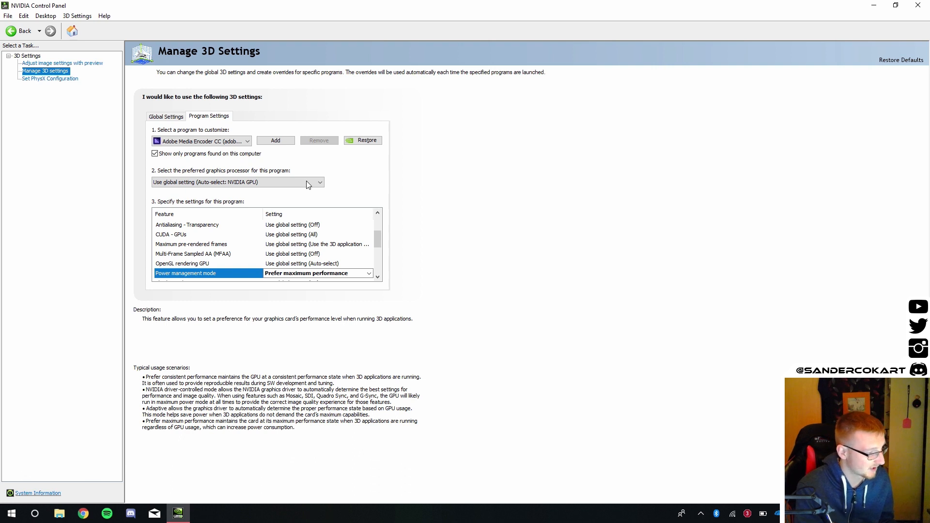
Review the preferred graphics processor choices in the global 3D settings and close NVIDIA Control Panel
{"action": "left_click", "coordinate": [170, 117]}
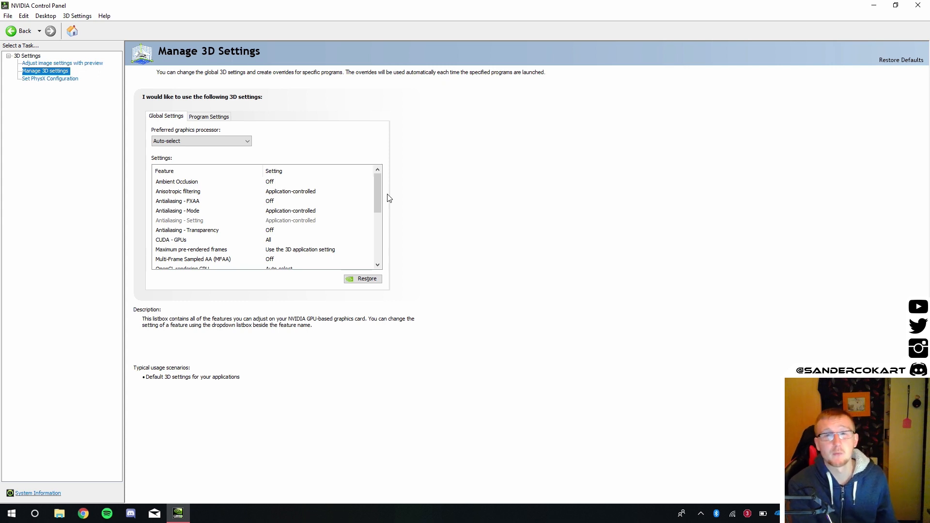
{"action": "left_click", "coordinate": [190, 140]}
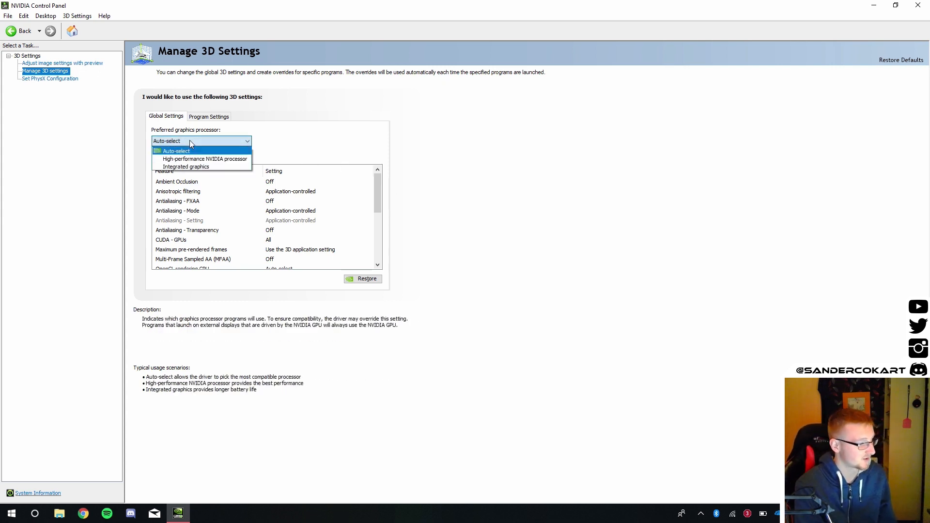
{"action": "left_click", "coordinate": [190, 141]}
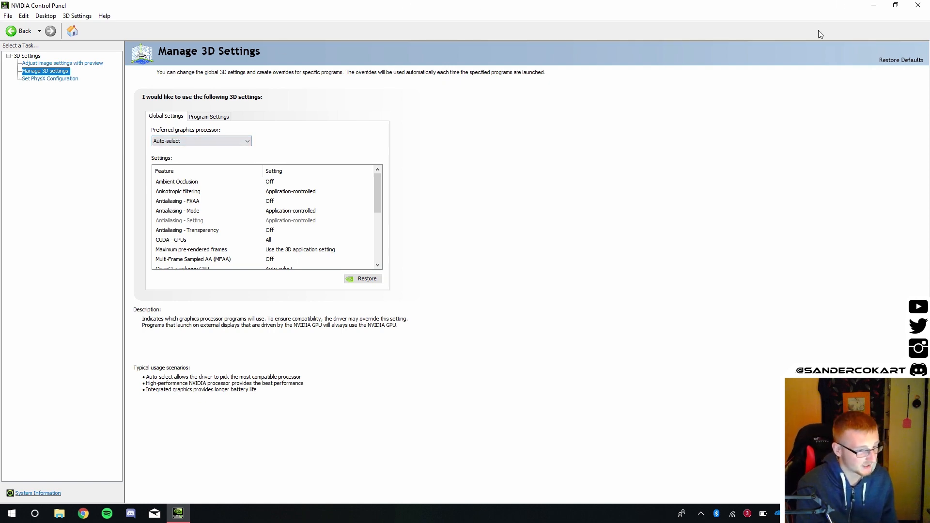
{"action": "left_click", "coordinate": [917, 6]}
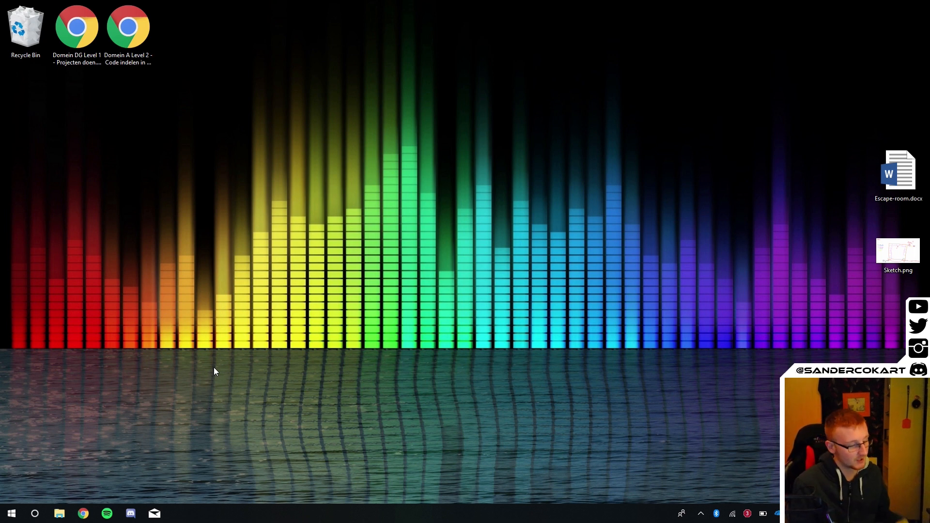
Reopen ThrottleStop, select the Battery profile, set its Speed Shift EPP to 128 and save the settings
{"action": "left_click", "coordinate": [747, 513]}
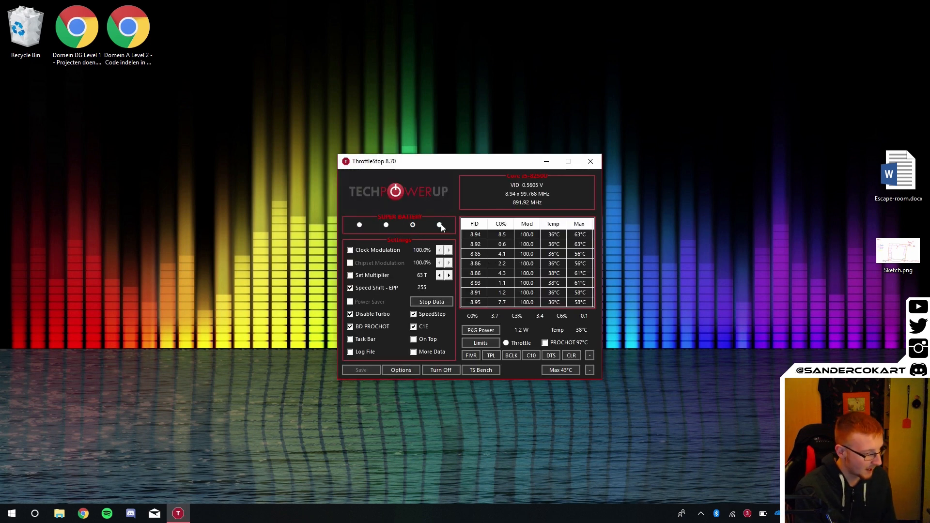
{"action": "left_click", "coordinate": [440, 225]}
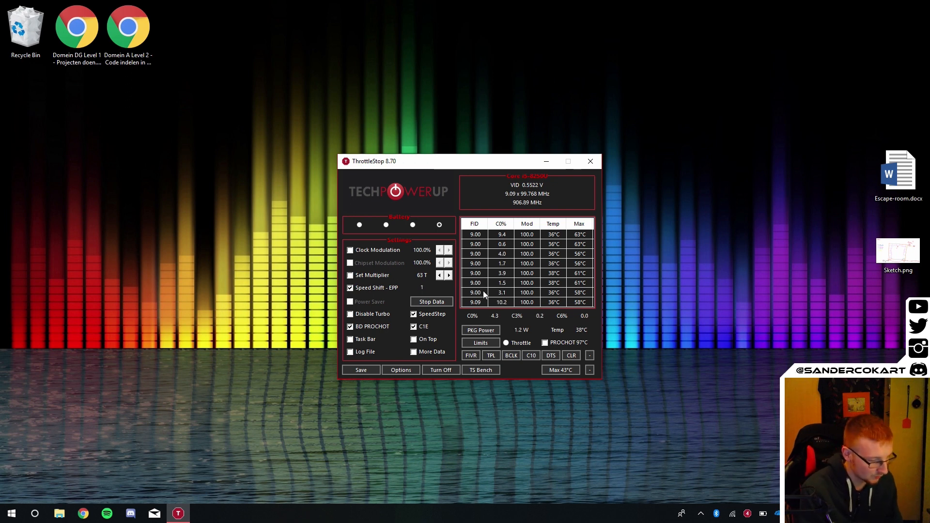
{"action": "left_click", "coordinate": [425, 287]}
{"action": "type", "text": "28"}
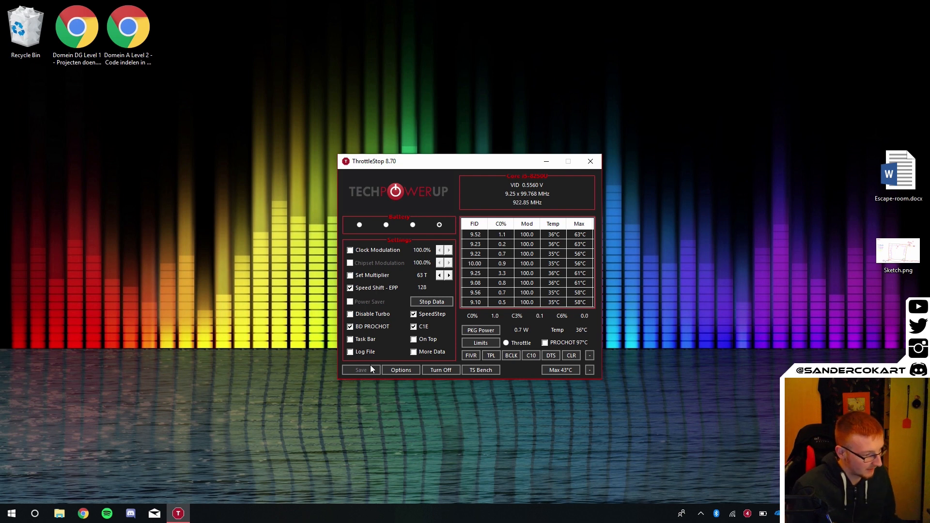
Select the SUPER BATTERY profile, change to Battery through the ThrottleStop notification-area icon, and close the window
{"action": "left_click", "coordinate": [413, 225]}
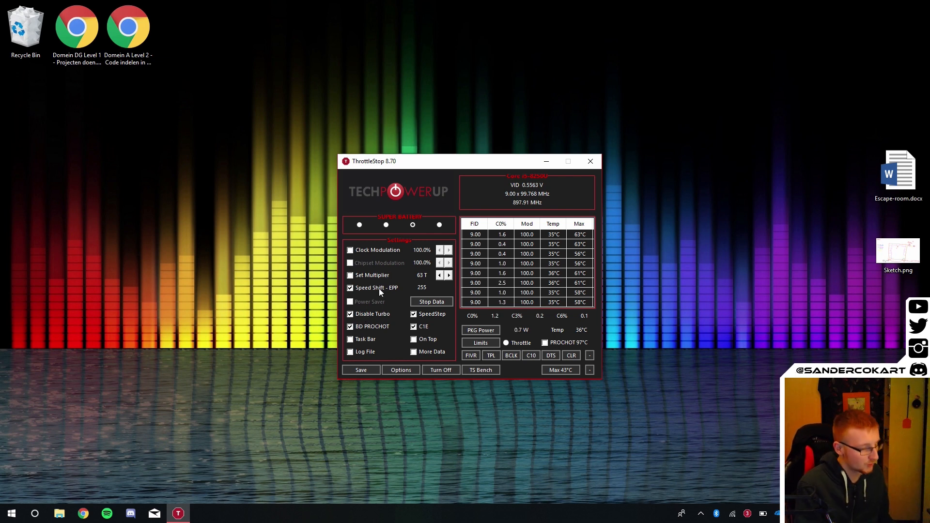
{"action": "left_click", "coordinate": [591, 163]}
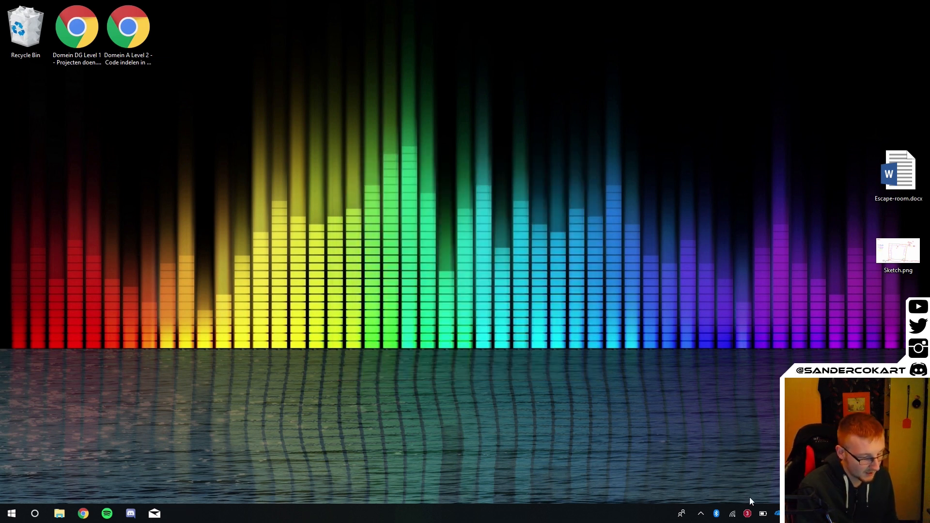
{"action": "left_click", "coordinate": [747, 515]}
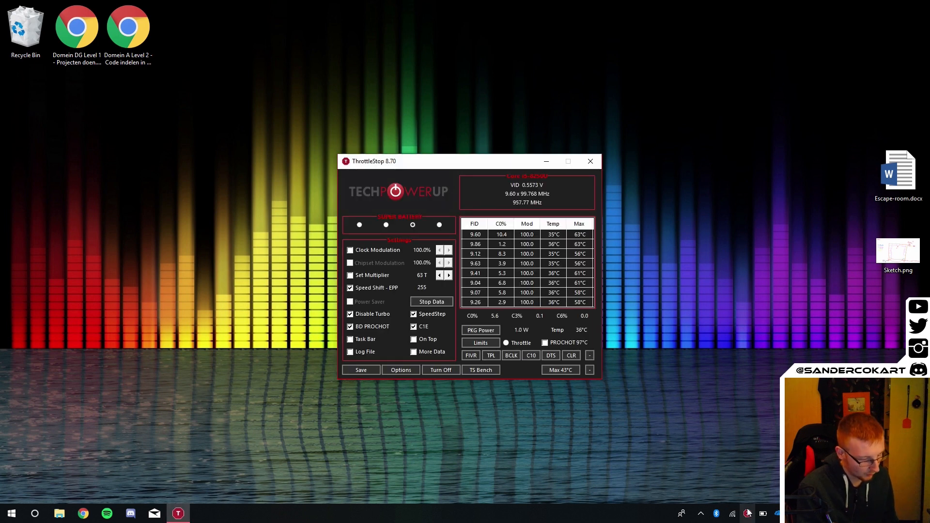
{"action": "right_click", "coordinate": [749, 515]}
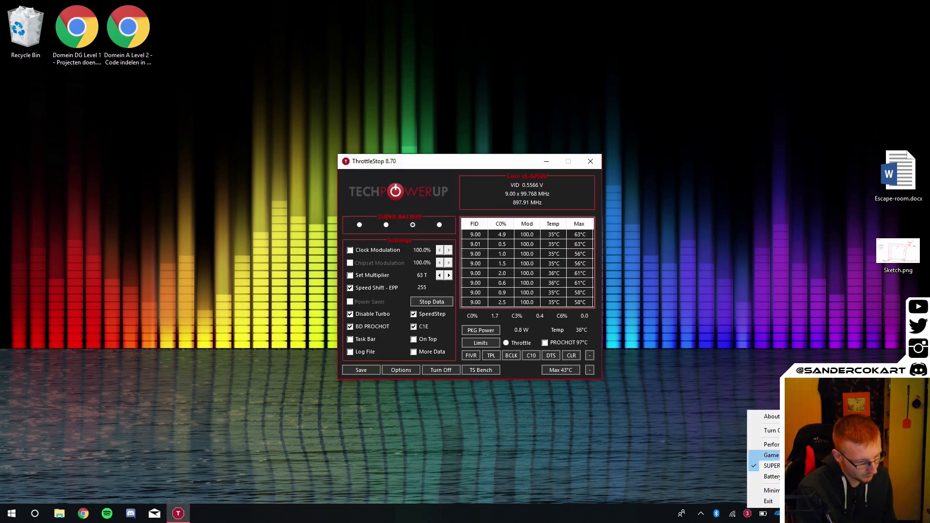
{"action": "left_click", "coordinate": [772, 477]}
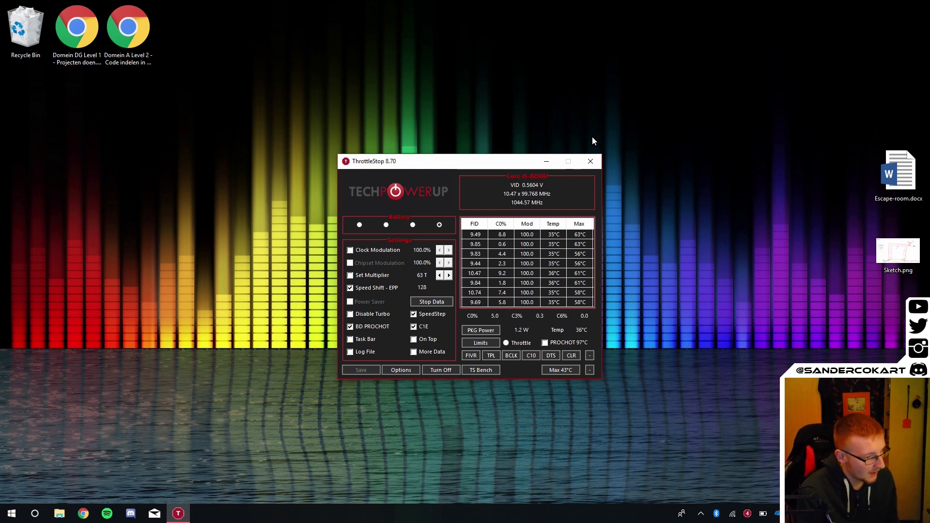
{"action": "left_click", "coordinate": [591, 161]}
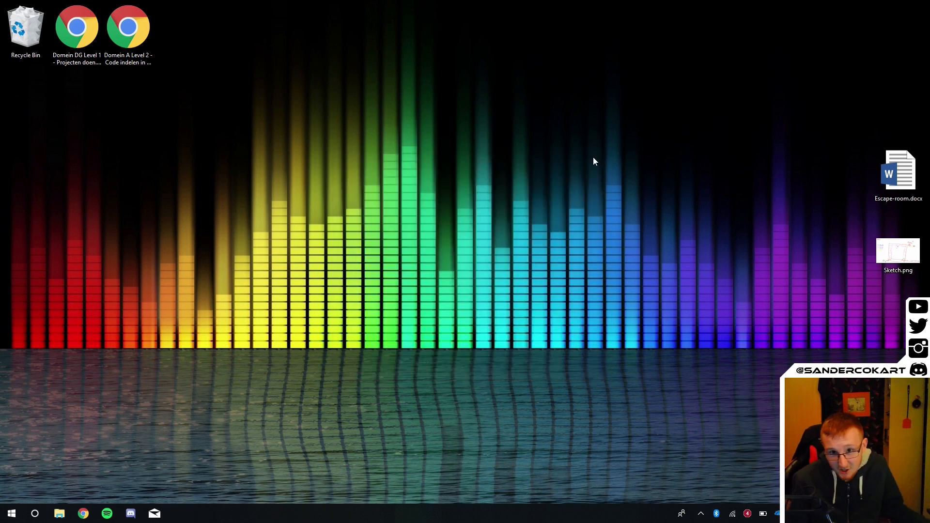